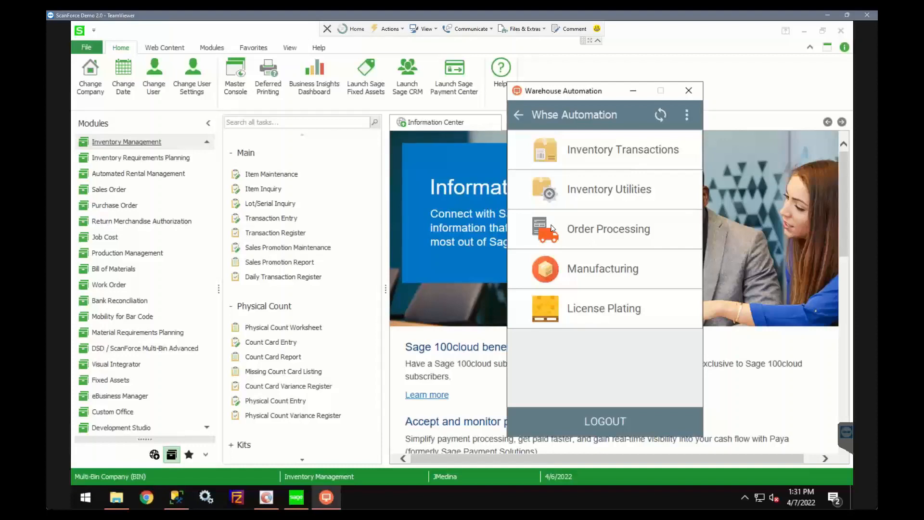
- Start Container Receiving under Order Processing and choose the Container Corporation Of Usa container dated 03/03/2022
{"action": "left_click", "coordinate": [590, 227]}
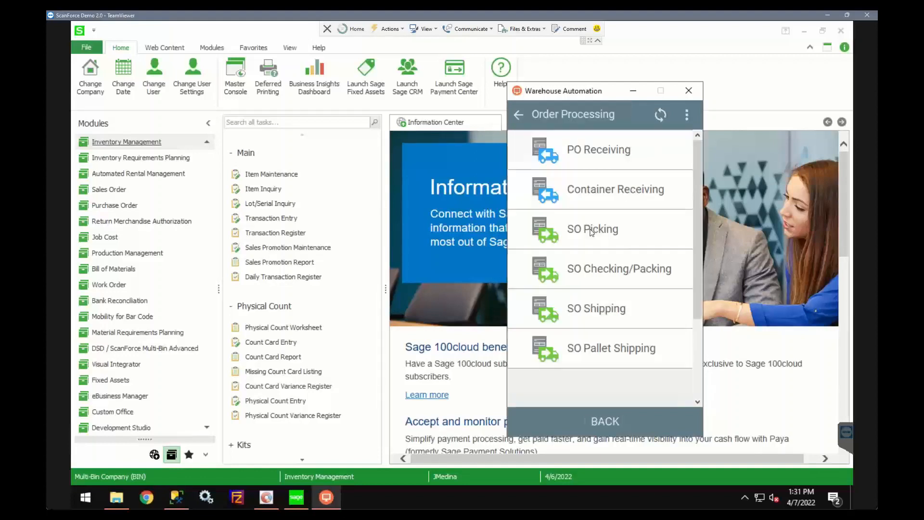
{"action": "left_click", "coordinate": [616, 191]}
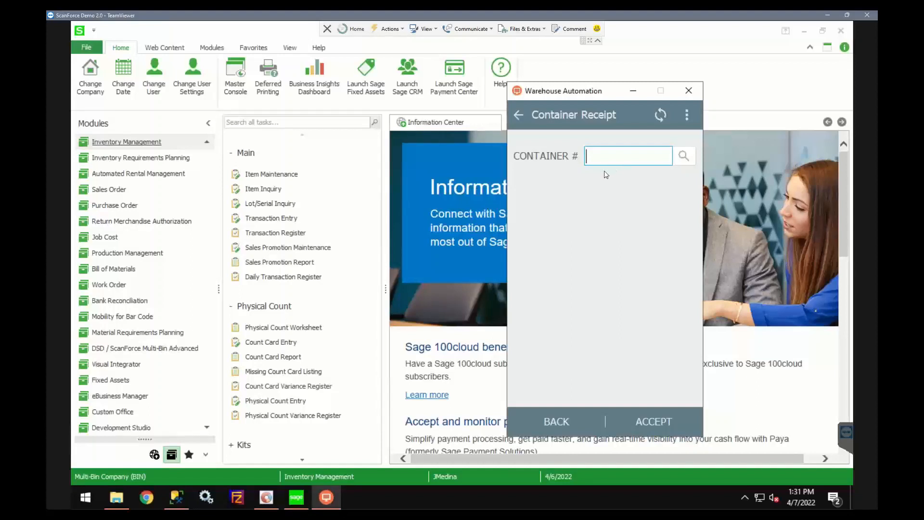
{"action": "left_click", "coordinate": [680, 159]}
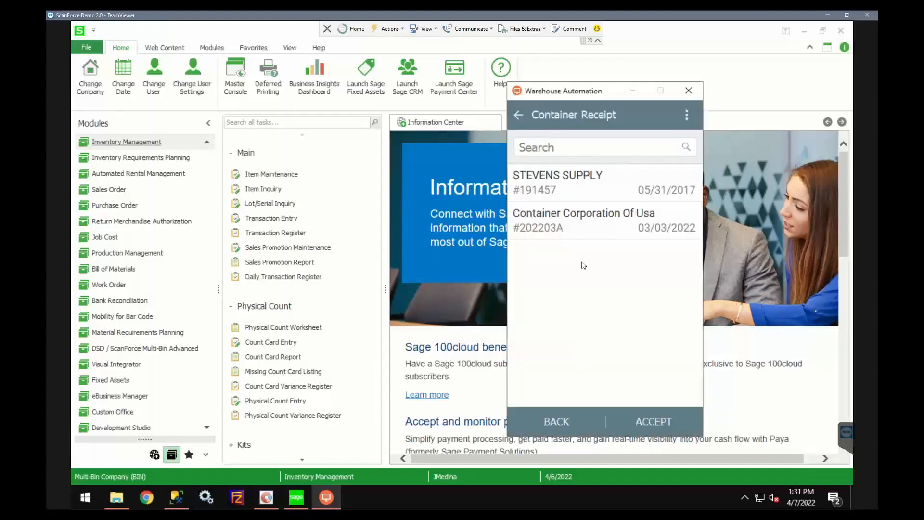
{"action": "left_click", "coordinate": [590, 227]}
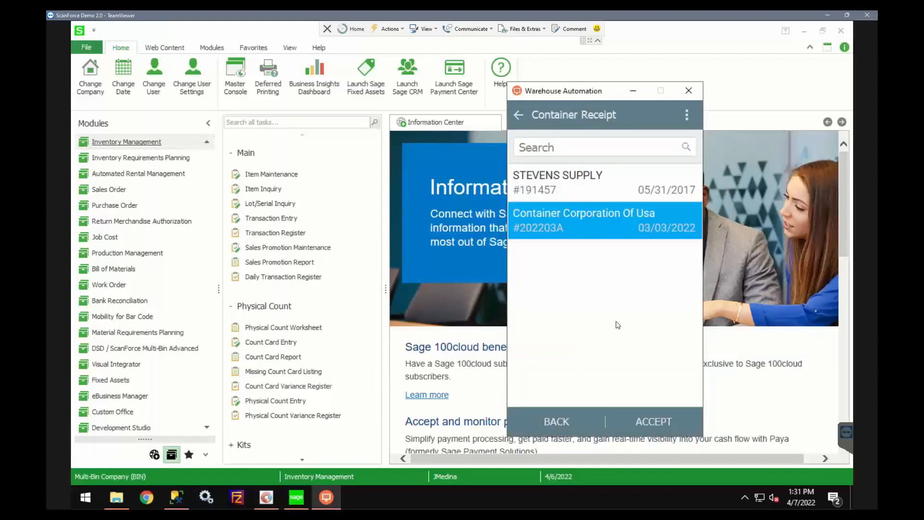
{"action": "left_click", "coordinate": [664, 423]}
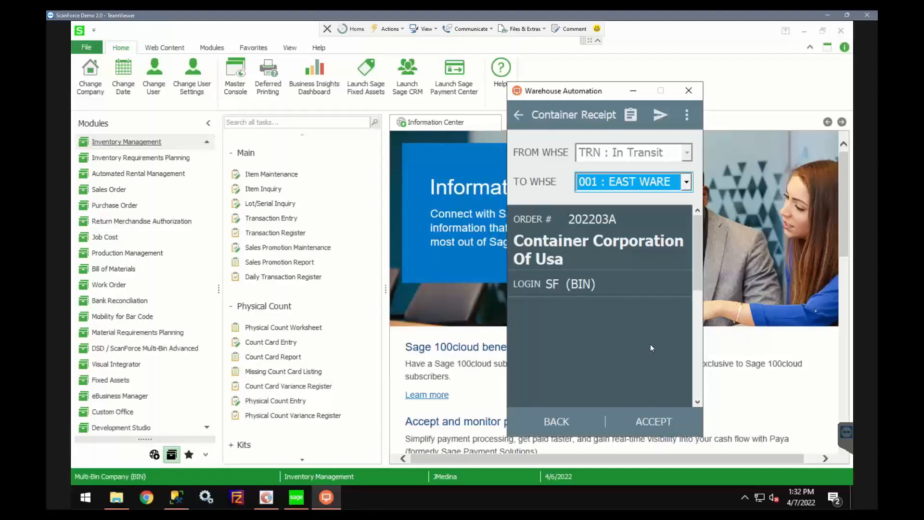
- Accept 001 East Warehouse as the destination warehouse and set the pick-to location to RECEIVING
{"action": "left_click", "coordinate": [650, 421]}
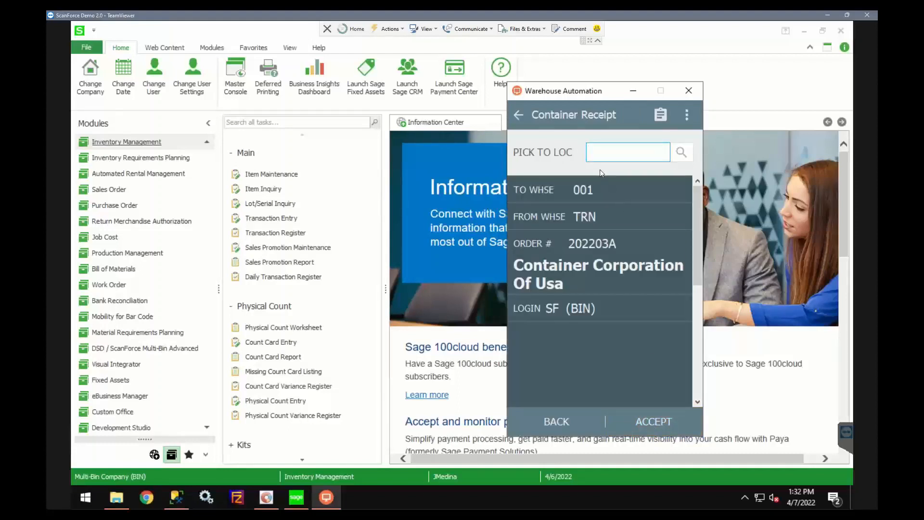
{"action": "type", "text": "RECEIVING"}
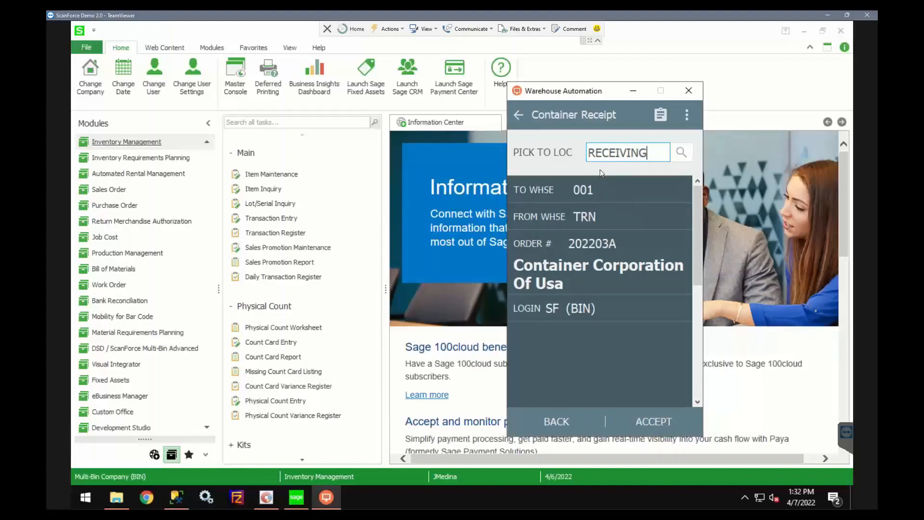
{"action": "key", "text": "Return"}
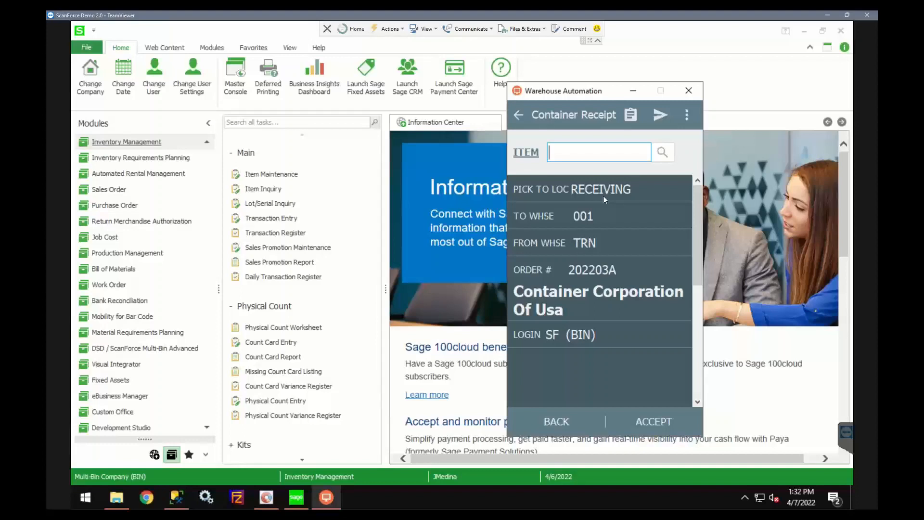
- Receive a quantity of 5 EACH for item 1001-HON-H252 from the container's item list
{"action": "left_click", "coordinate": [657, 158]}
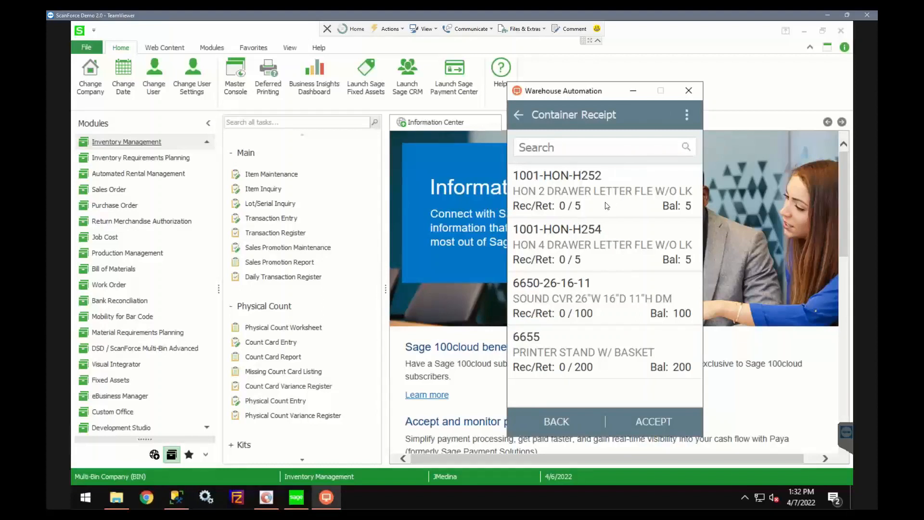
{"action": "left_click", "coordinate": [606, 205]}
{"action": "left_click", "coordinate": [644, 417]}
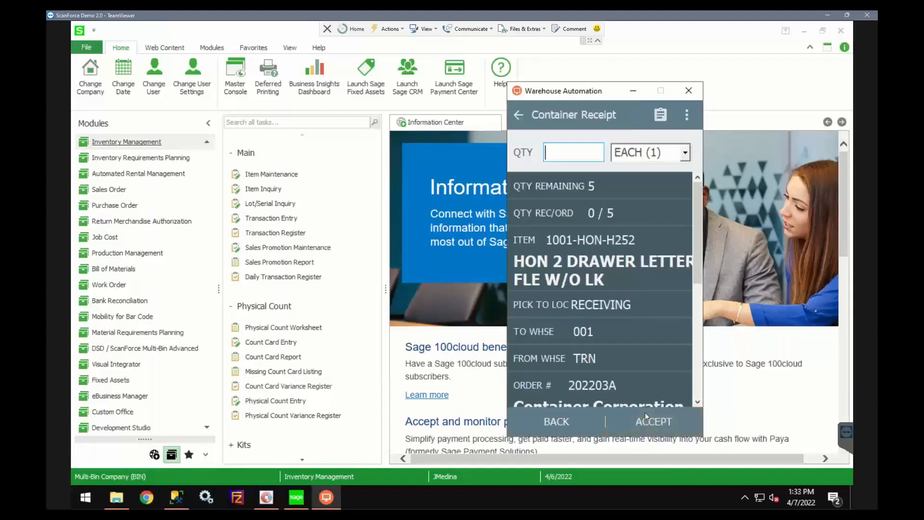
{"action": "type", "text": "5"}
{"action": "left_click", "coordinate": [645, 412]}
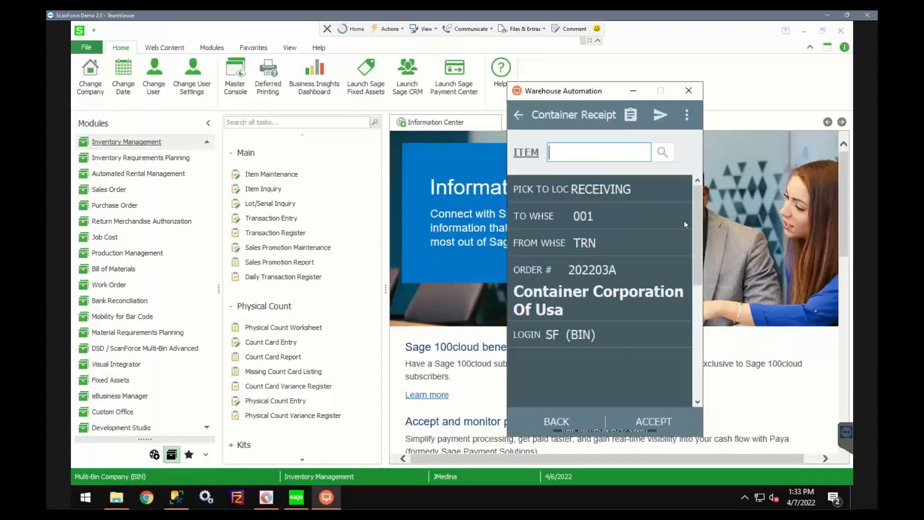
- Receive a quantity of 5 EACH for item 1001-HON-H254 from the container's item list
{"action": "left_click", "coordinate": [660, 152]}
{"action": "left_click", "coordinate": [611, 207]}
{"action": "left_click", "coordinate": [669, 423]}
{"action": "type", "text": "5"}
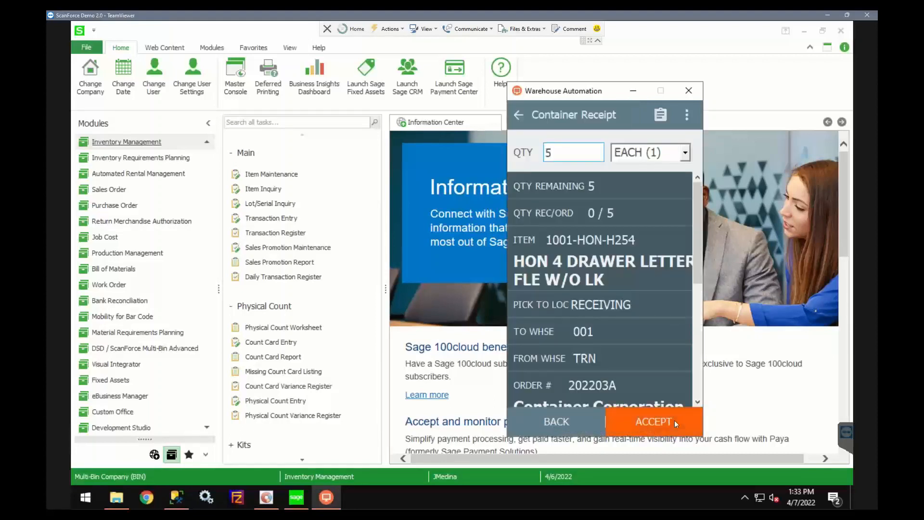
{"action": "left_click", "coordinate": [674, 421]}
{"action": "left_click", "coordinate": [662, 152]}
{"action": "left_click", "coordinate": [621, 202]}
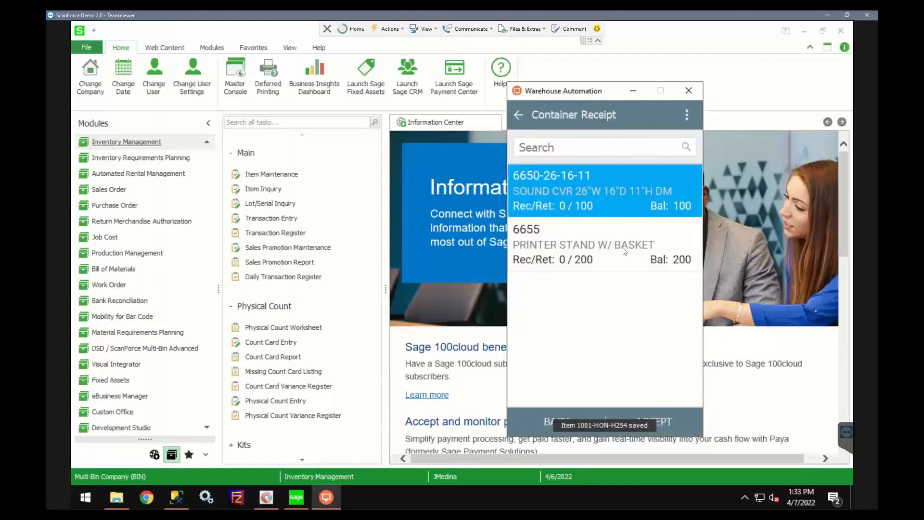
{"action": "left_click", "coordinate": [671, 408]}
{"action": "type", "text": "100"}
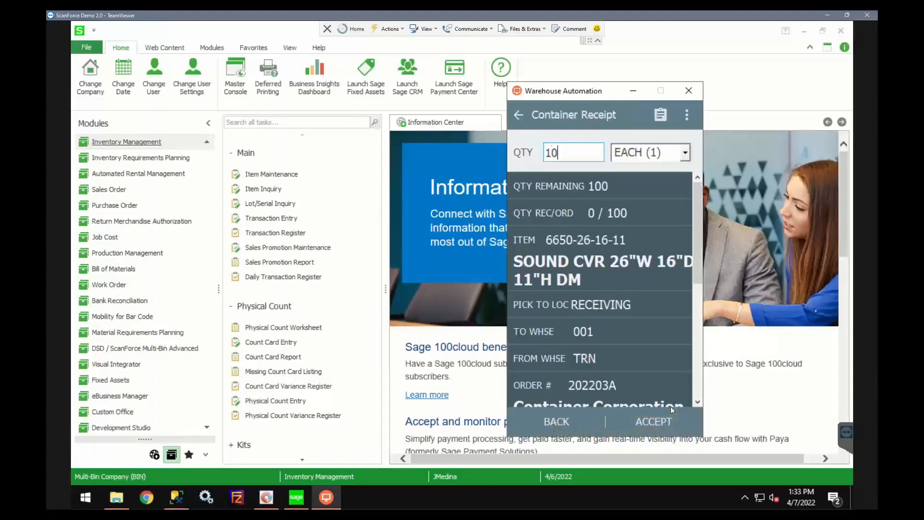
{"action": "left_click", "coordinate": [671, 407]}
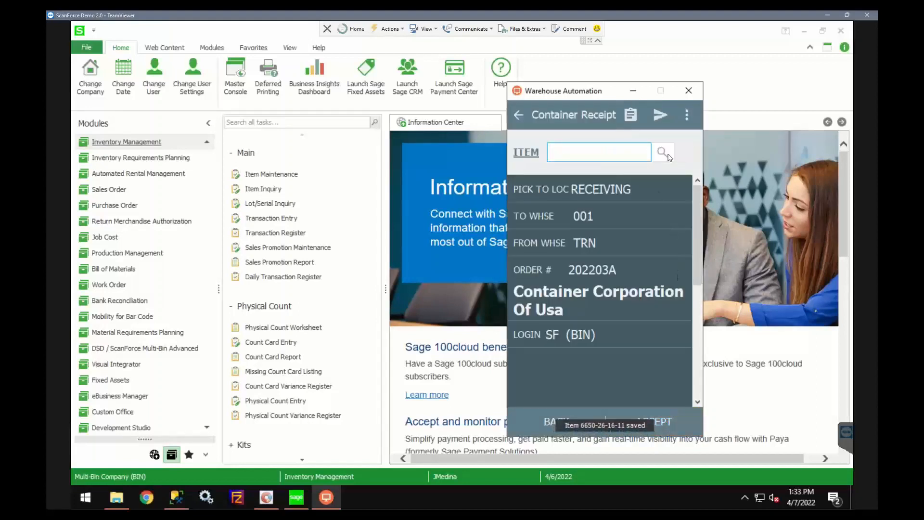
- Receive a quantity of 200 for item 6655 and send the collected container receipt data
{"action": "left_click", "coordinate": [662, 152]}
{"action": "left_click", "coordinate": [602, 192]}
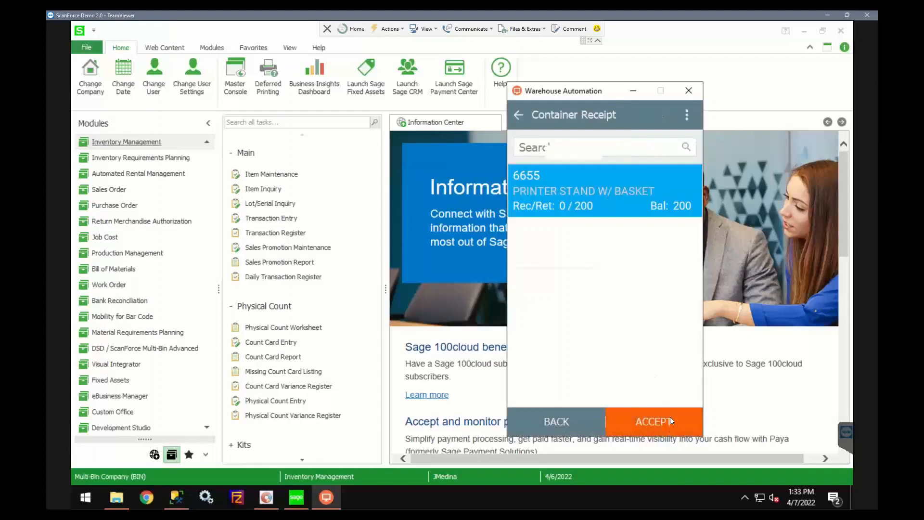
{"action": "left_click", "coordinate": [670, 417]}
{"action": "type", "text": "200"}
{"action": "left_click", "coordinate": [670, 417]}
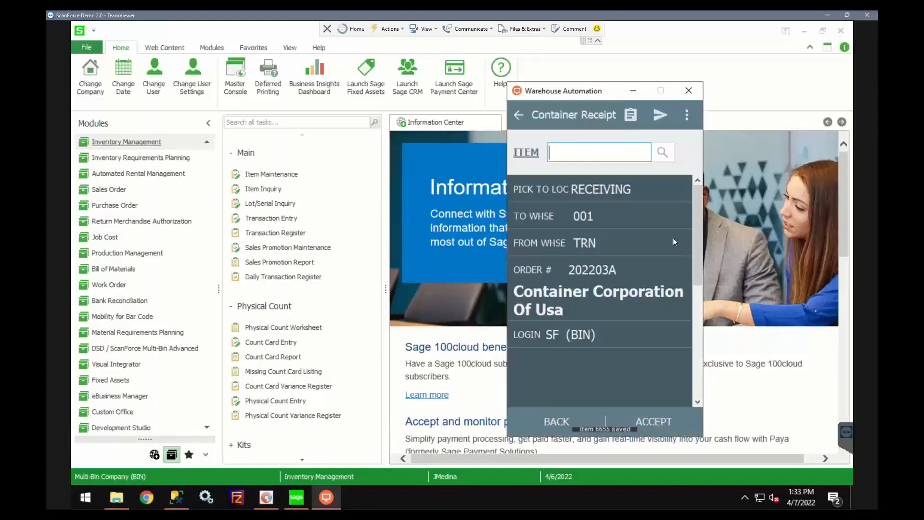
{"action": "left_click", "coordinate": [659, 118]}
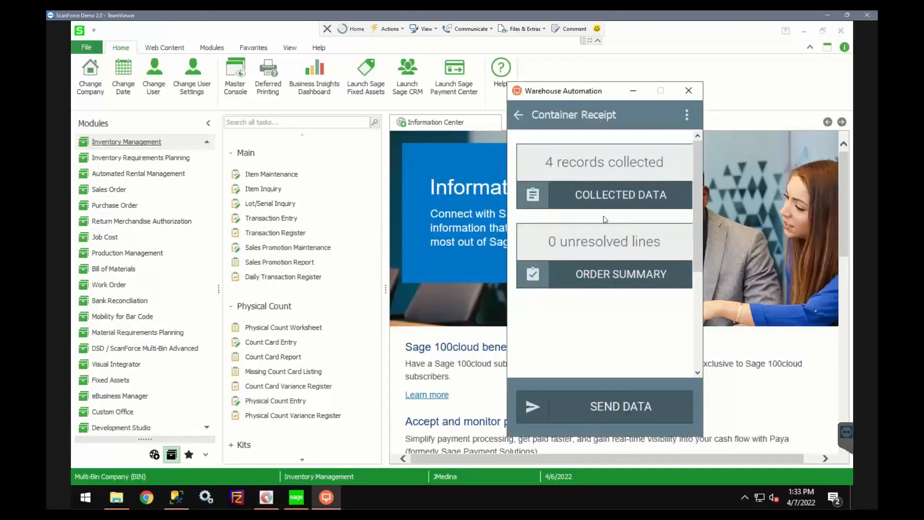
{"action": "left_click", "coordinate": [594, 407]}
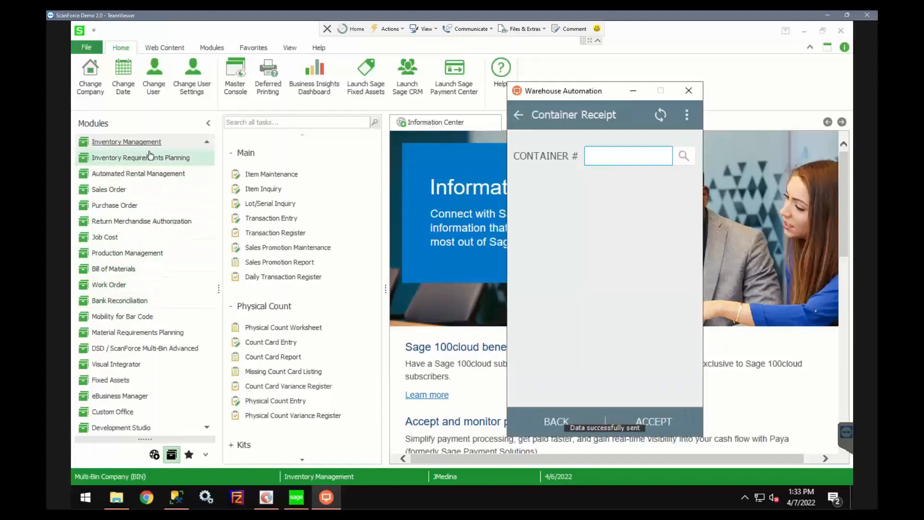
- In Sage 100 Transaction Entry, open the transfer imported from ScanForce in batch 00052
{"action": "left_click", "coordinate": [270, 221]}
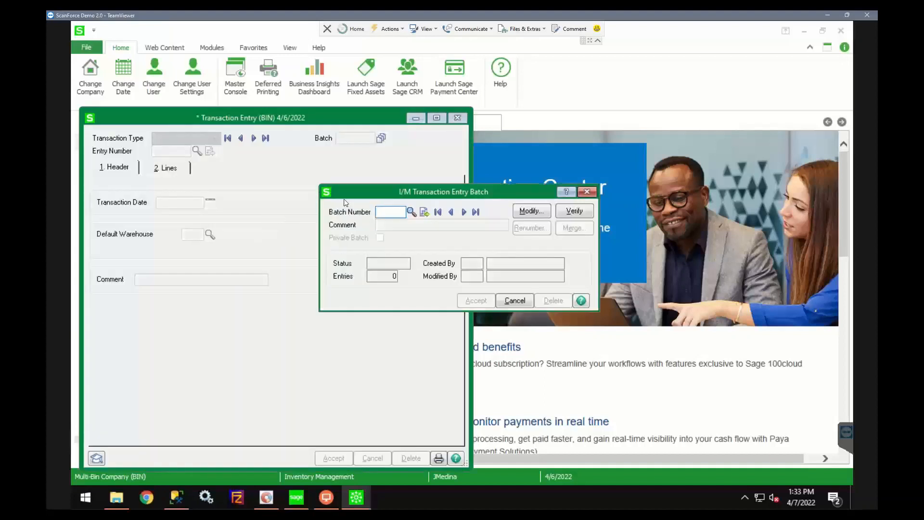
{"action": "left_click", "coordinate": [412, 212]}
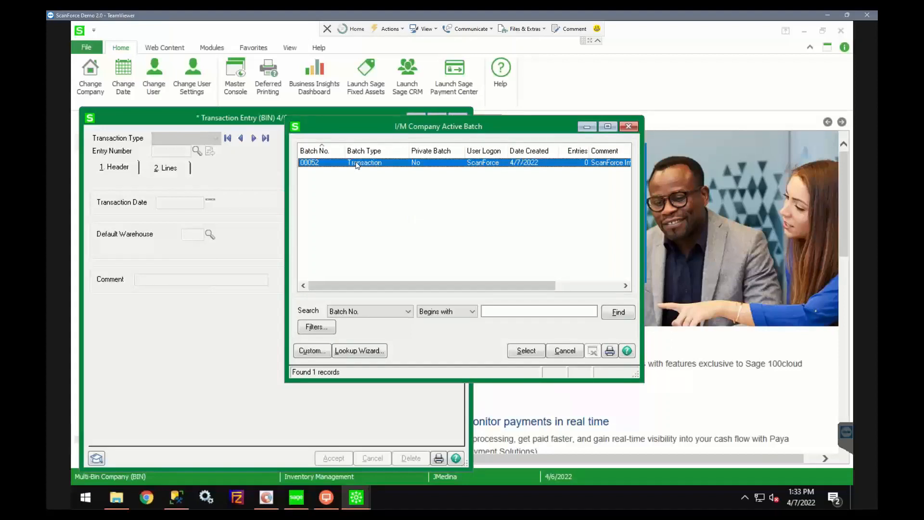
{"action": "double_click", "coordinate": [356, 165]}
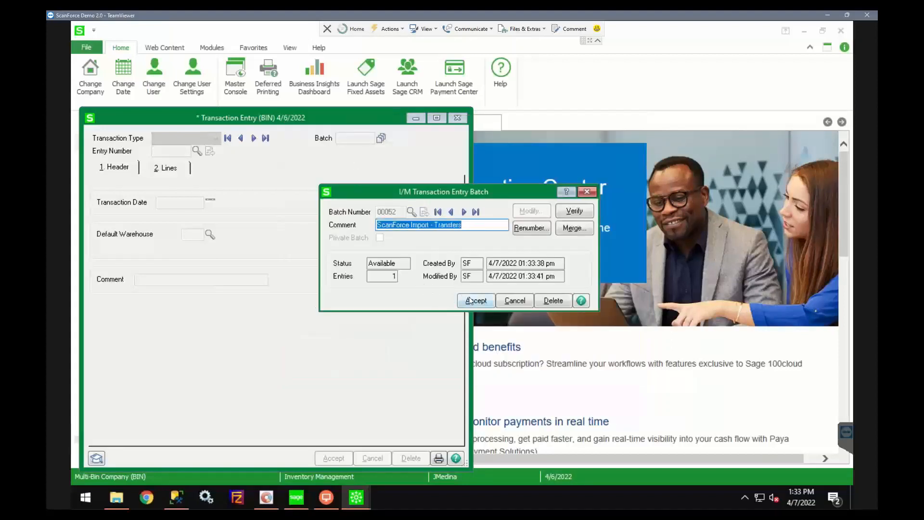
{"action": "left_click", "coordinate": [471, 300]}
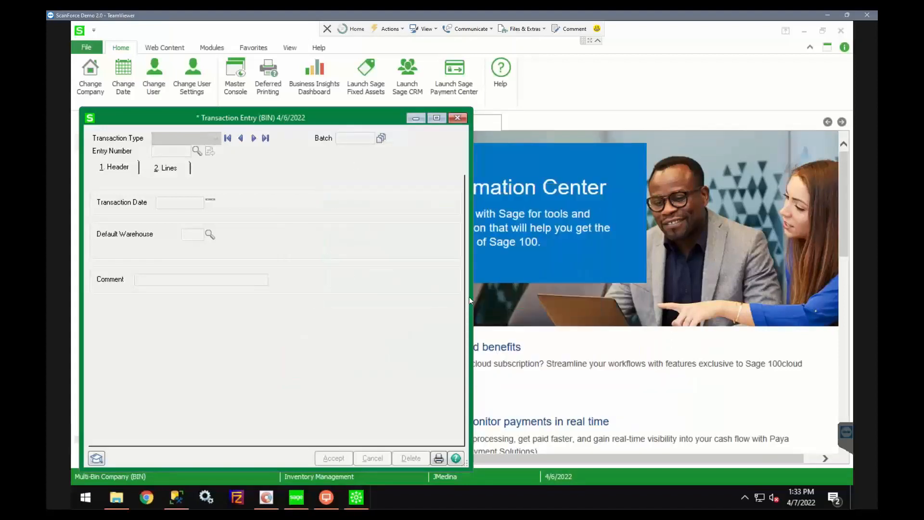
{"action": "left_click", "coordinate": [253, 139]}
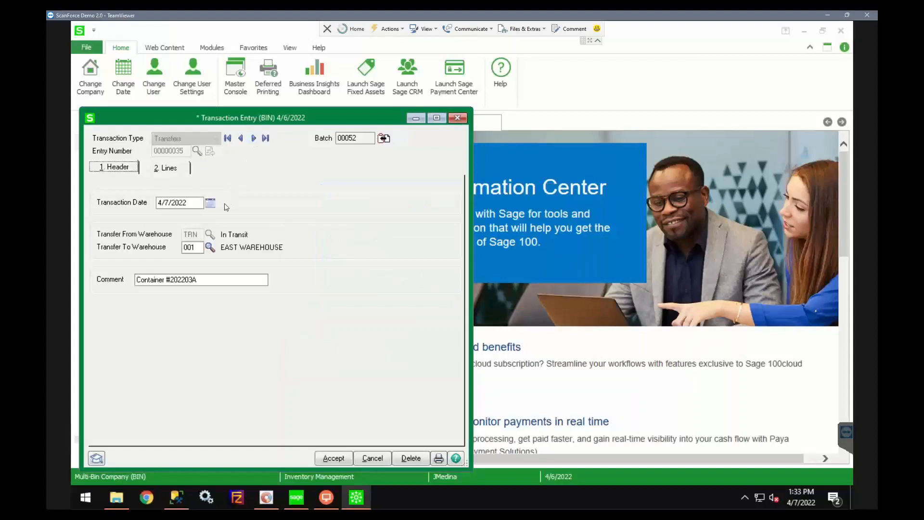
- Examine the imported transfer's comment and item lines, and close Transaction Entry
{"action": "left_click", "coordinate": [203, 282]}
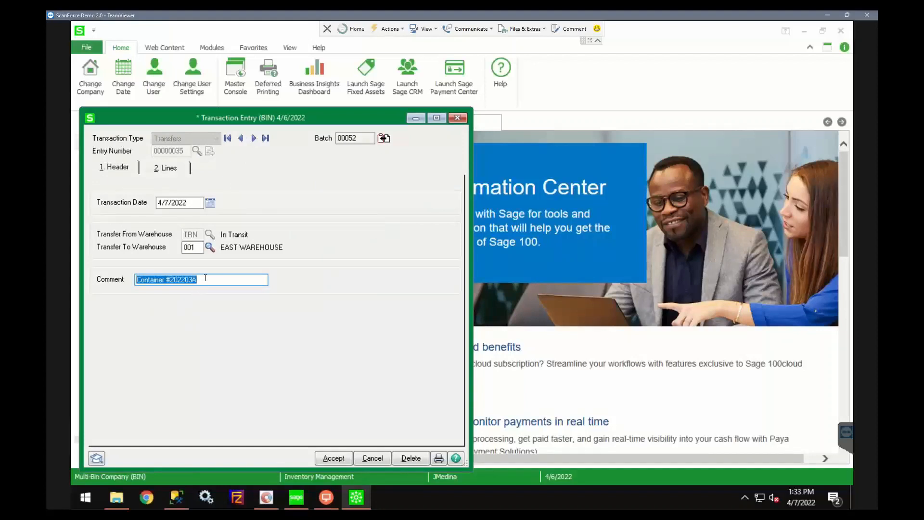
{"action": "left_click", "coordinate": [172, 168]}
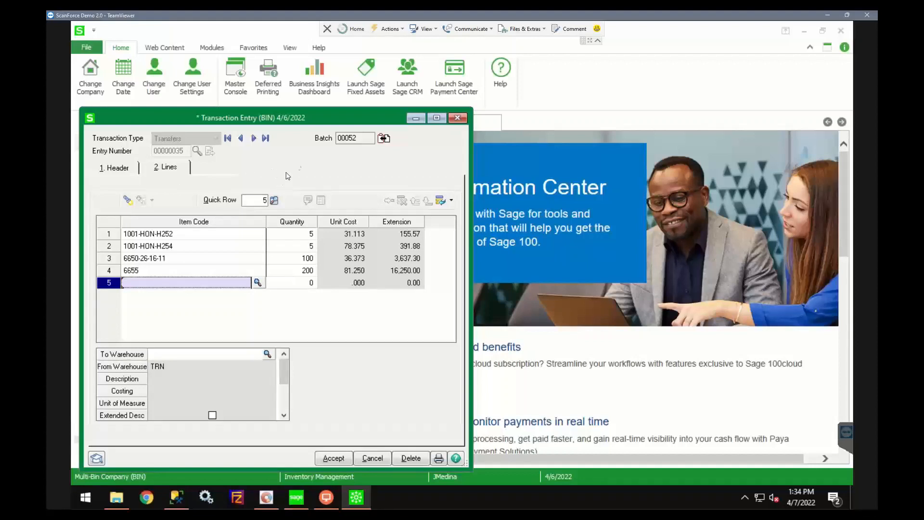
{"action": "left_click", "coordinate": [457, 117]}
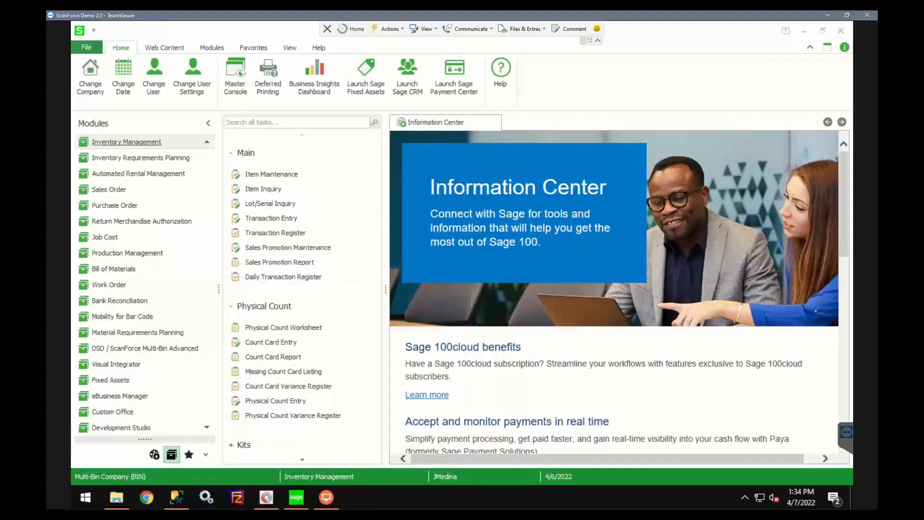
- Switch to the Warehouse Automation app and return from Container Receipt to the Order Processing menu
{"action": "left_click", "coordinate": [326, 497]}
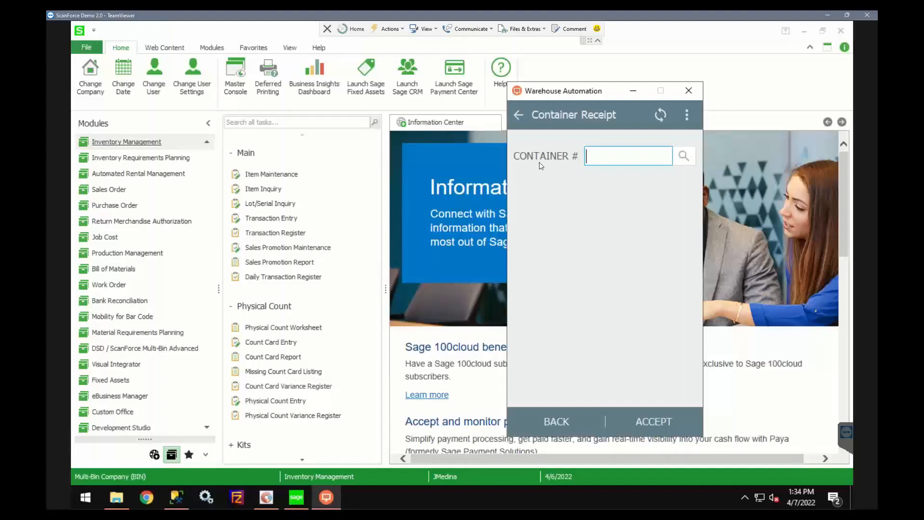
{"action": "left_click", "coordinate": [531, 116]}
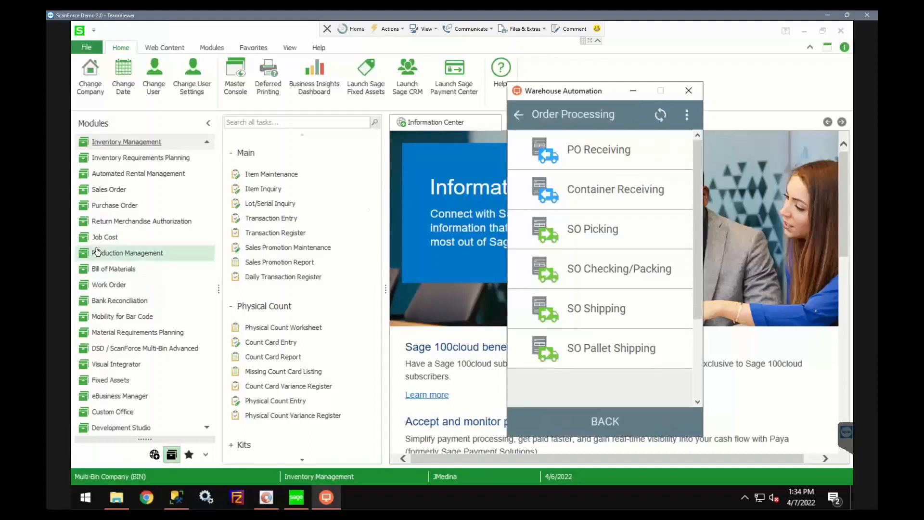
- In Sage 100 Item Maintenance, look up and open the item AM/FM STEREO
{"action": "left_click", "coordinate": [273, 175]}
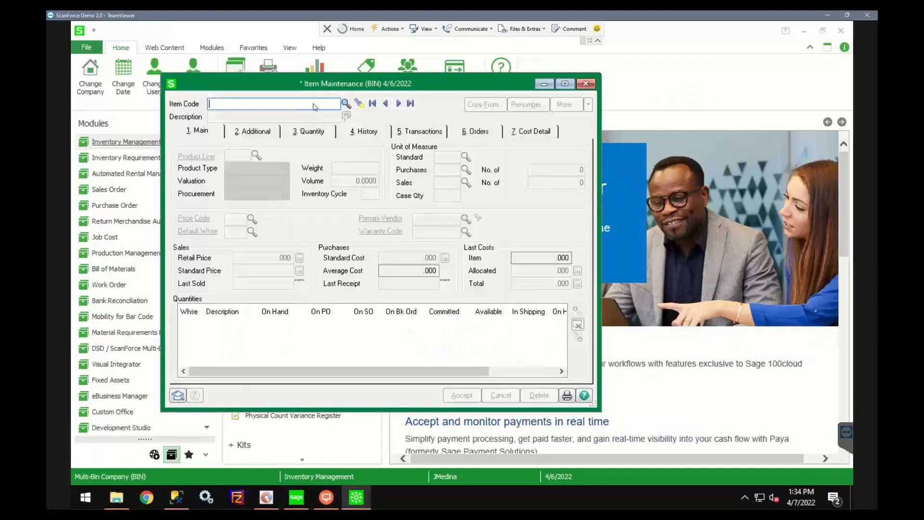
{"action": "scroll", "coordinate": [353, 224], "scroll_direction": "down", "scroll_amount": 5}
{"action": "scroll", "coordinate": [352, 225], "scroll_direction": "up", "scroll_amount": 1}
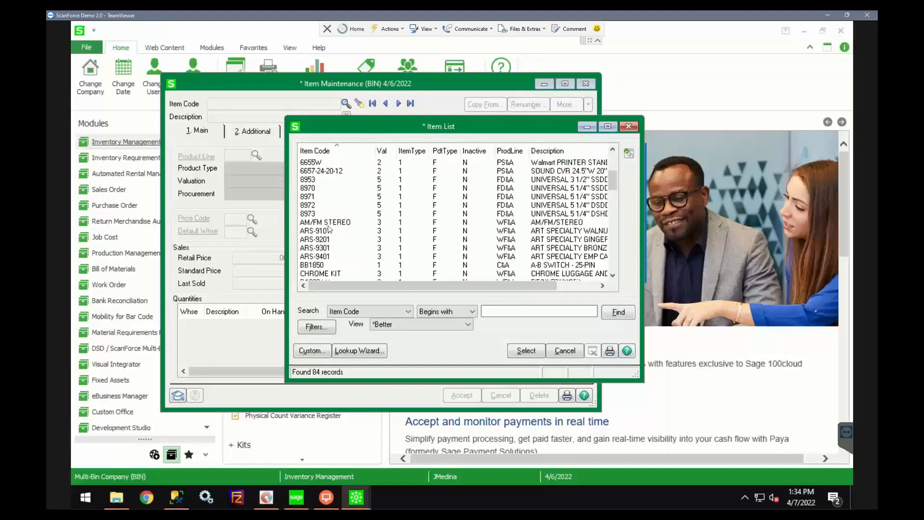
{"action": "left_click", "coordinate": [336, 223]}
{"action": "double_click", "coordinate": [336, 223]}
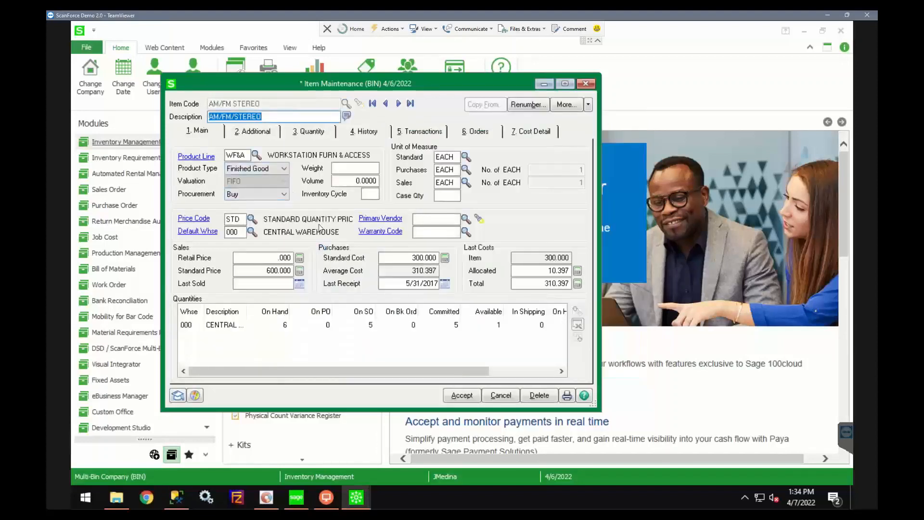
- Examine the AM/FM STEREO item's additional settings, including Outbound Serial Item, and its main valuation details
{"action": "left_click", "coordinate": [270, 270]}
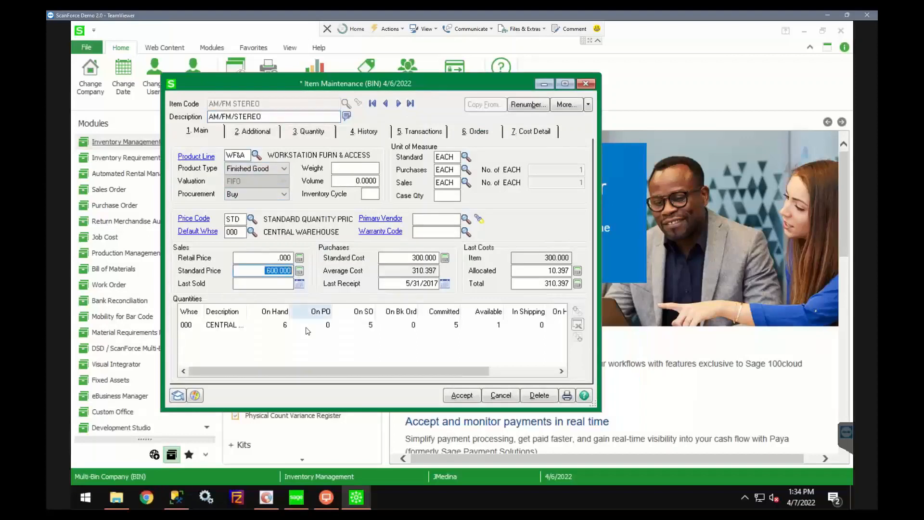
{"action": "left_click", "coordinate": [262, 135]}
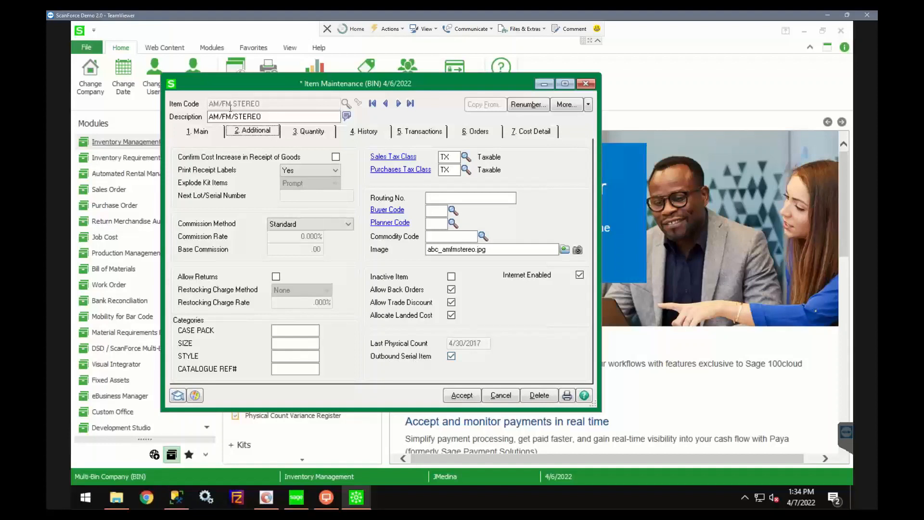
{"action": "left_click", "coordinate": [198, 131]}
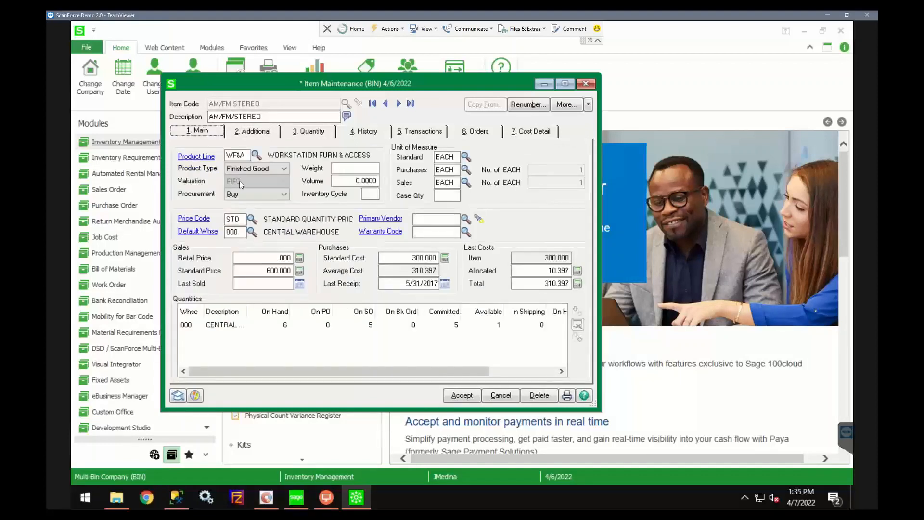
- Review the AM/FM STEREO item's Outbound Serial Item setting, accept the record and close Item Maintenance
{"action": "left_click", "coordinate": [248, 134]}
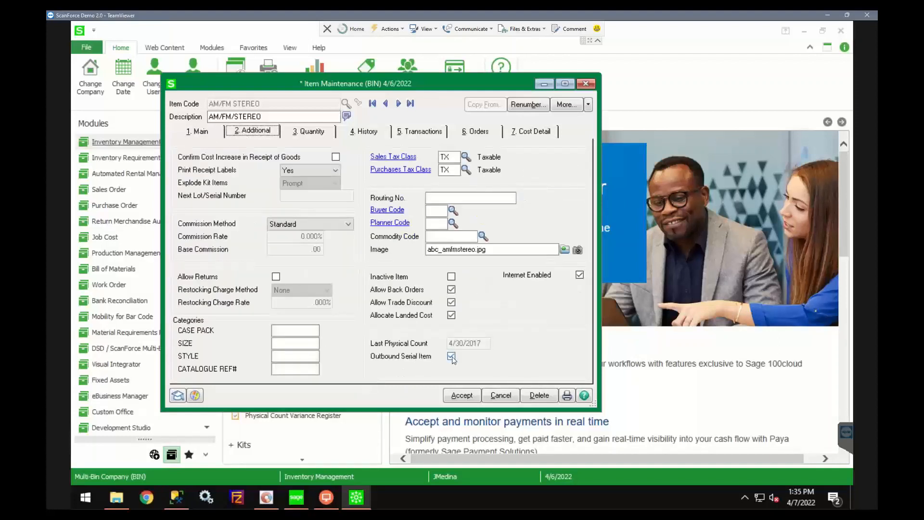
{"action": "left_click", "coordinate": [457, 400]}
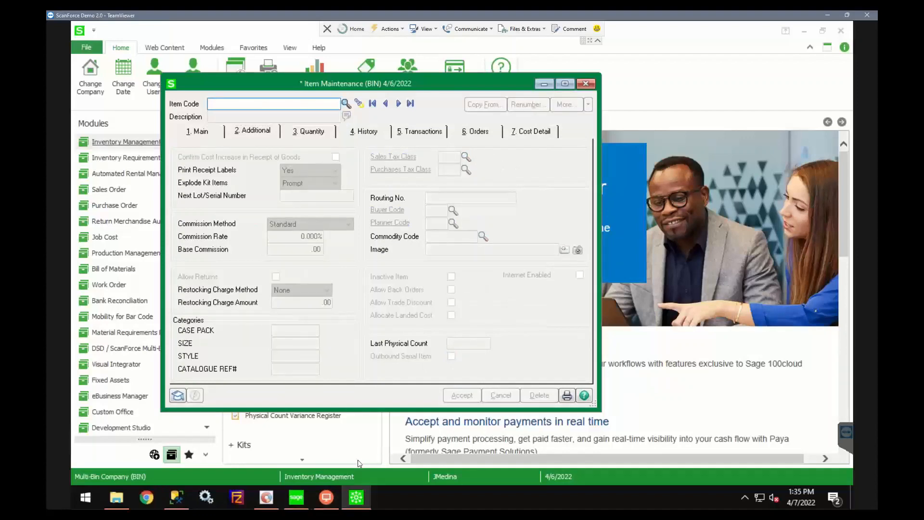
{"action": "left_click", "coordinate": [586, 83]}
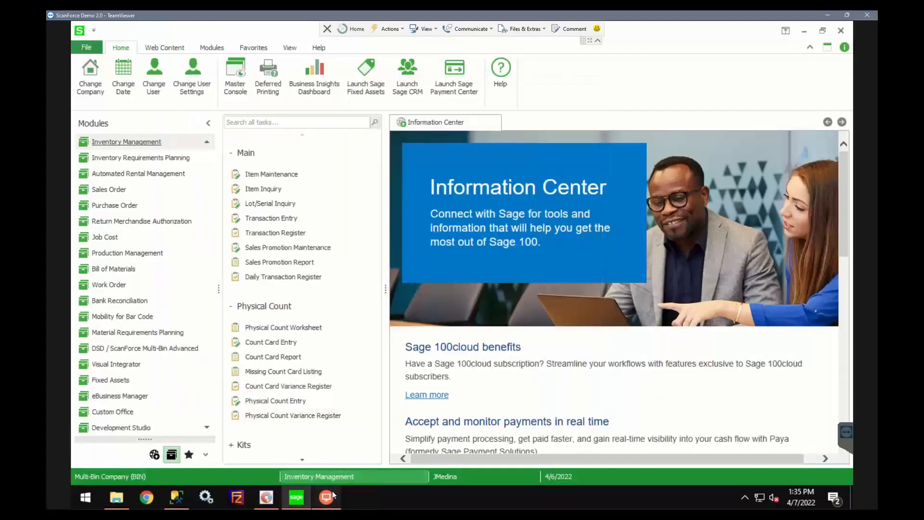
- Switch to the Warehouse Automation app, open S/O Shipping and load the sales order by its number
{"action": "left_click", "coordinate": [332, 490]}
{"action": "left_click_drag", "start_coordinate": [563, 94], "coordinate": [480, 80]}
{"action": "left_click", "coordinate": [507, 297]}
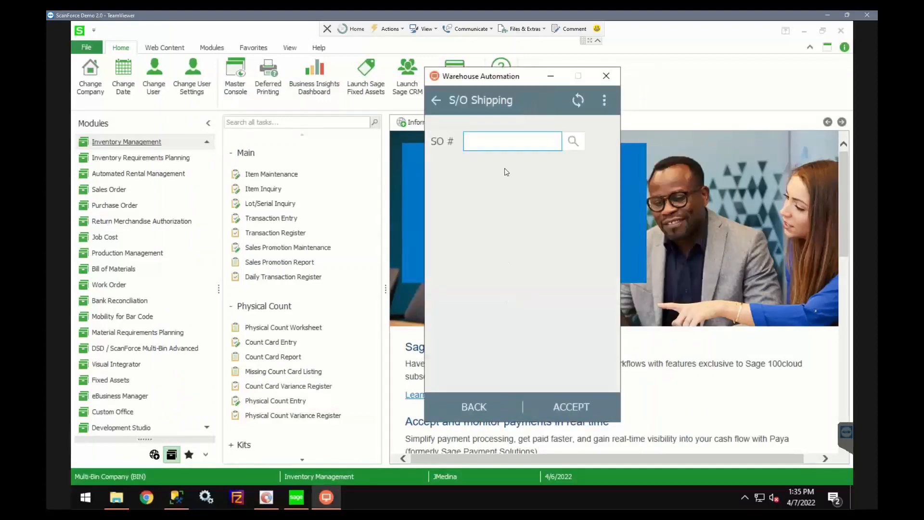
{"action": "type", "text": "230"}
{"action": "key", "text": "Return"}
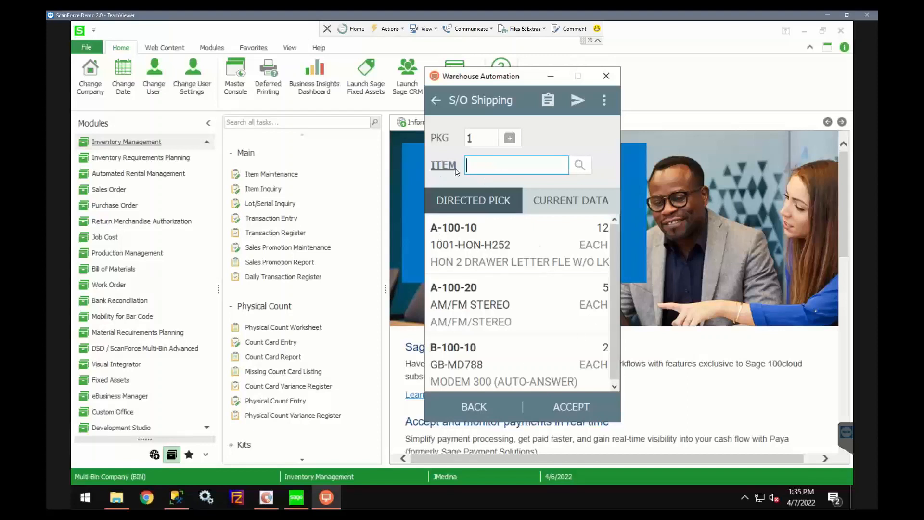
- Pick 12 EACH of item 1001-HON-H252 from bin A-100-10 into package 1
{"action": "left_click", "coordinate": [482, 244]}
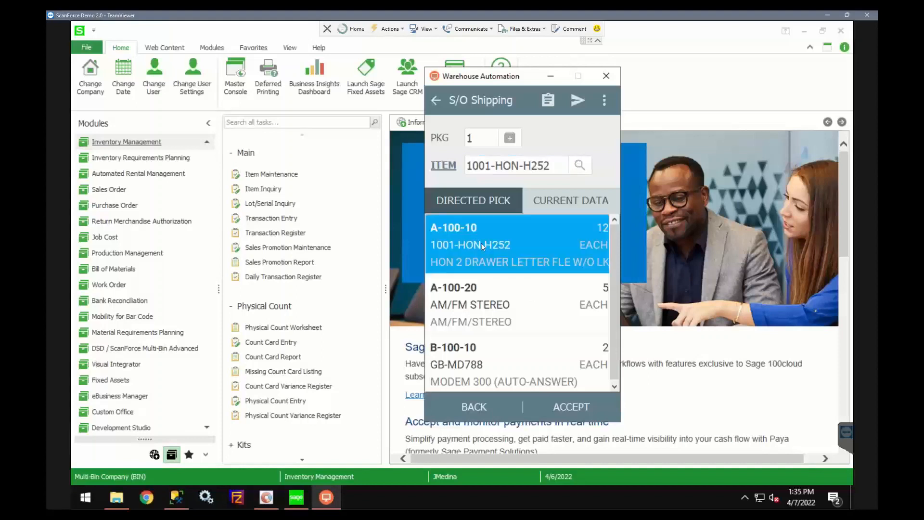
{"action": "left_click", "coordinate": [556, 402]}
{"action": "left_click", "coordinate": [510, 229]}
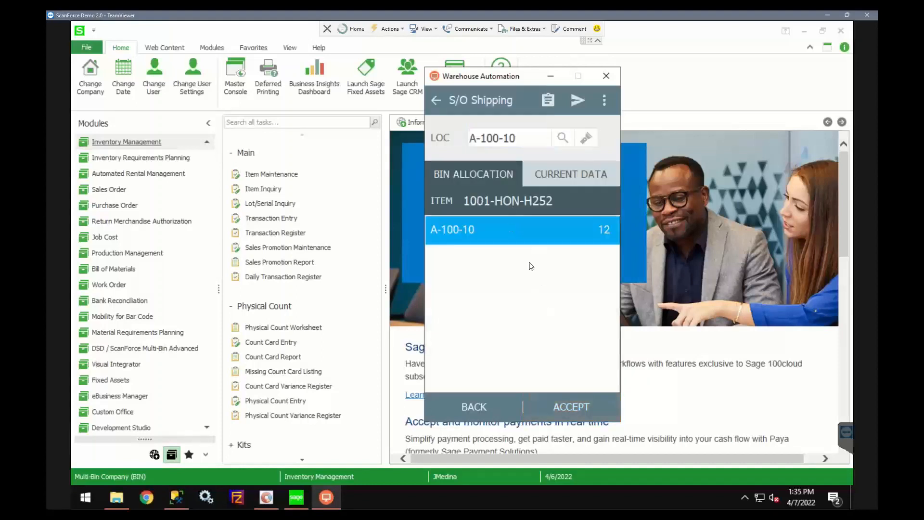
{"action": "left_click", "coordinate": [592, 408]}
{"action": "type", "text": "12"}
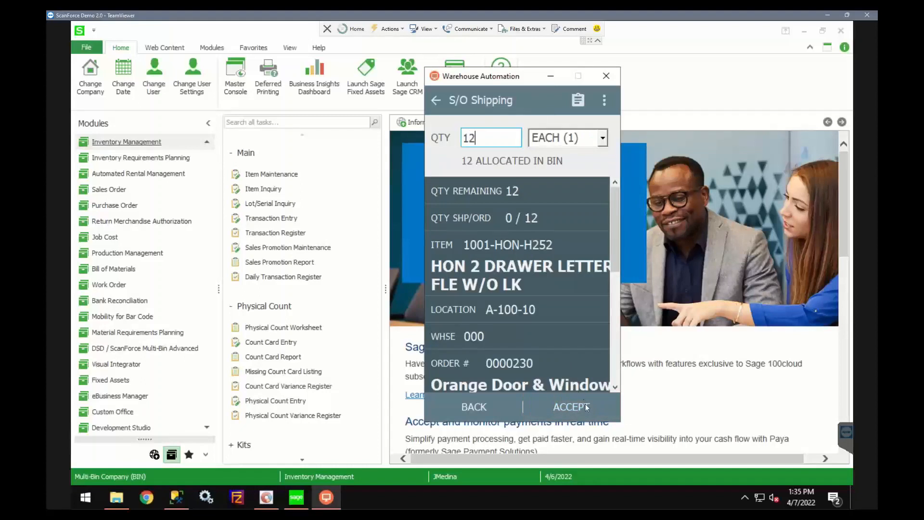
{"action": "left_click", "coordinate": [585, 407]}
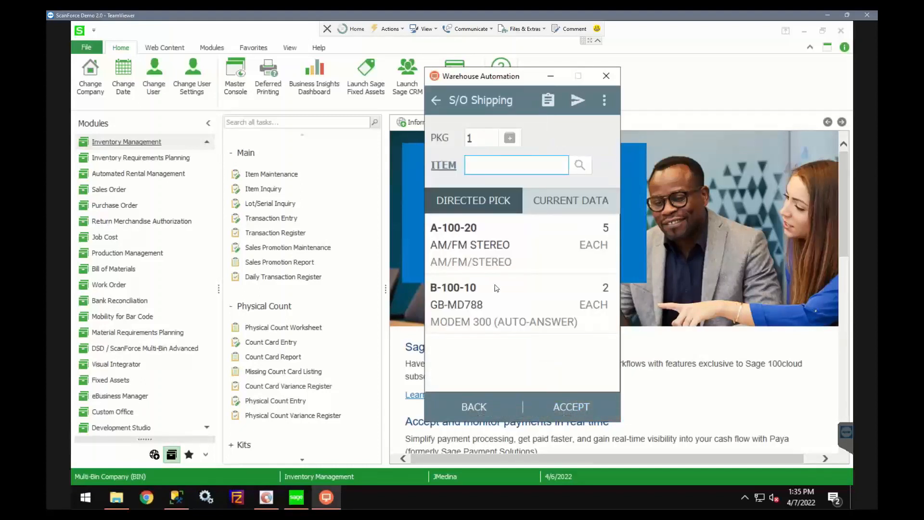
- Start package 2, select AM/FM STEREO from bin A-100-20 and enter its pick quantity
{"action": "left_click", "coordinate": [486, 138]}
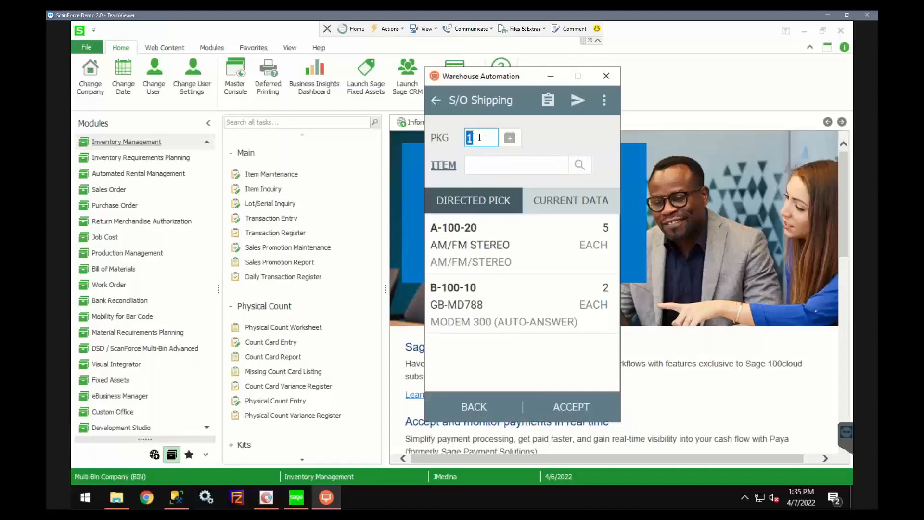
{"action": "left_click", "coordinate": [510, 140]}
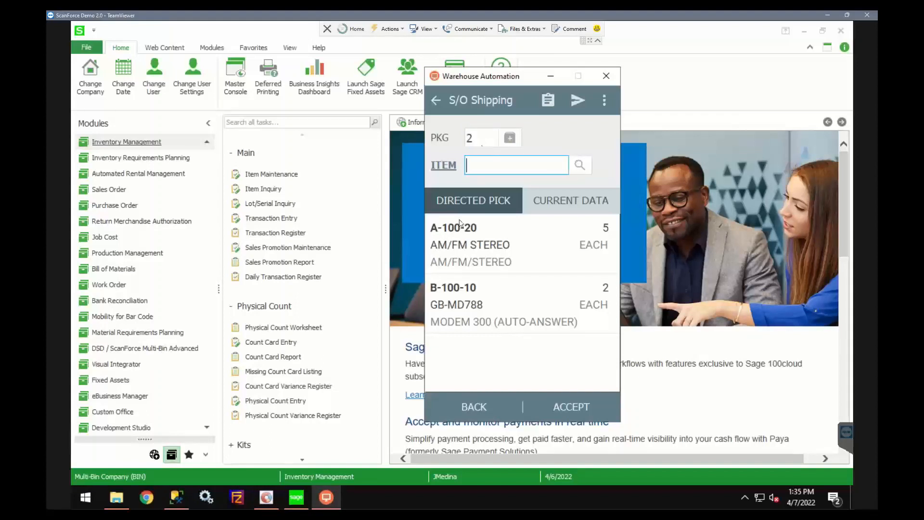
{"action": "left_click", "coordinate": [506, 243]}
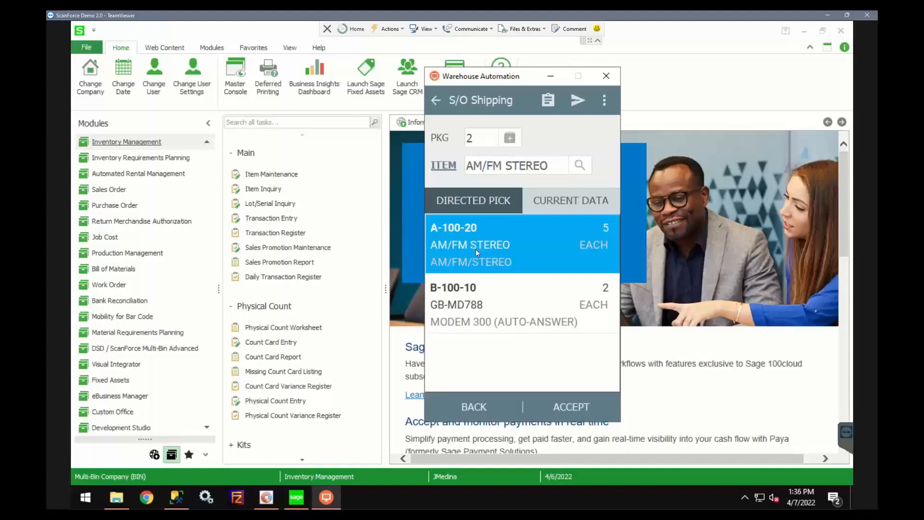
{"action": "left_click", "coordinate": [575, 408]}
{"action": "left_click", "coordinate": [530, 234]}
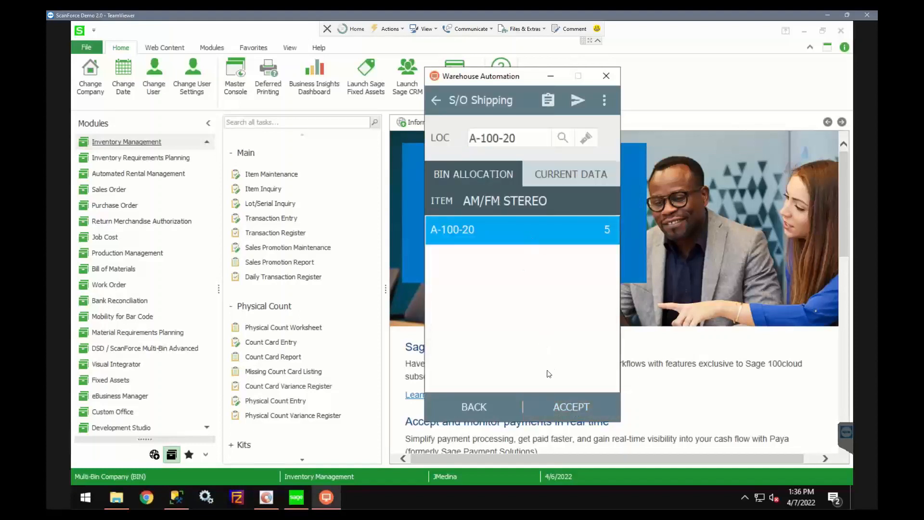
{"action": "left_click", "coordinate": [555, 411]}
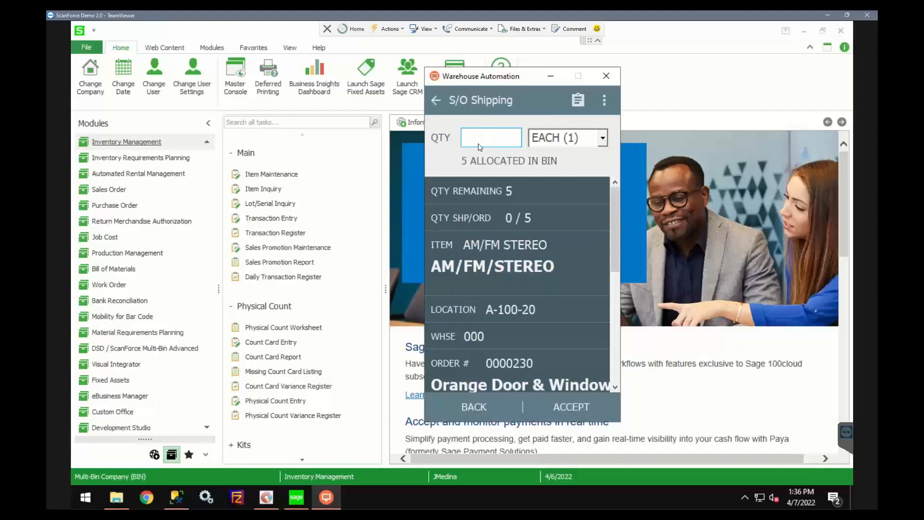
{"action": "type", "text": "1"}
{"action": "left_click", "coordinate": [564, 405]}
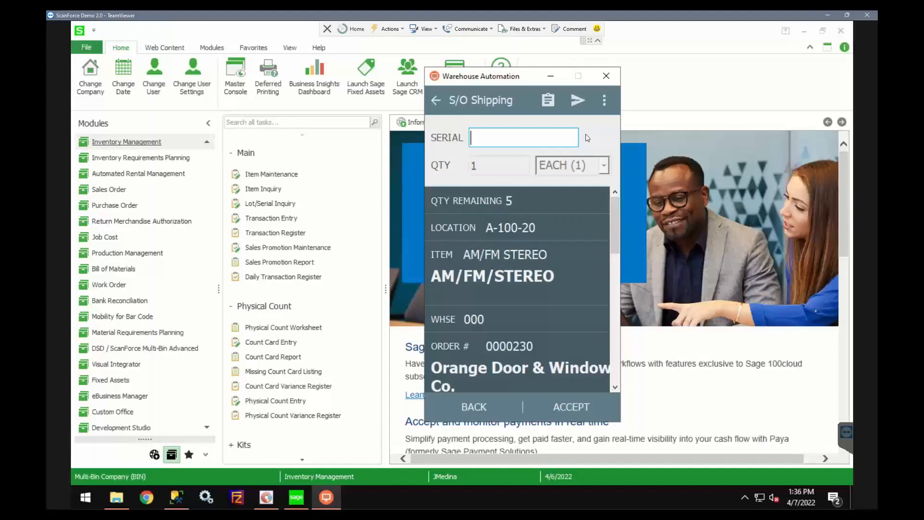
- Record serials A, B and C for the picked AM/FM STEREO units
{"action": "type", "text": "A"}
{"action": "key", "text": "Return"}
{"action": "type", "text": "B"}
{"action": "key", "text": "Return"}
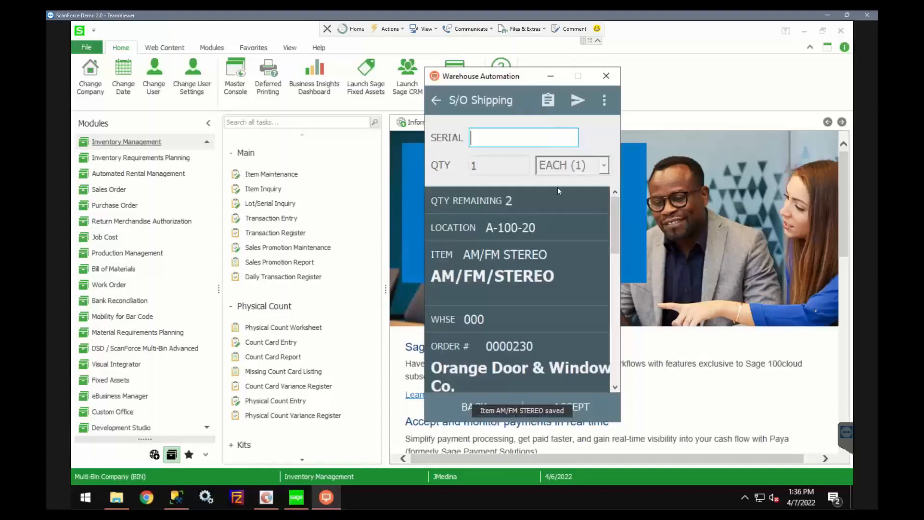
- Try to record the duplicate serial C for AM/FM STEREO and dismiss the message
{"action": "type", "text": "C"}
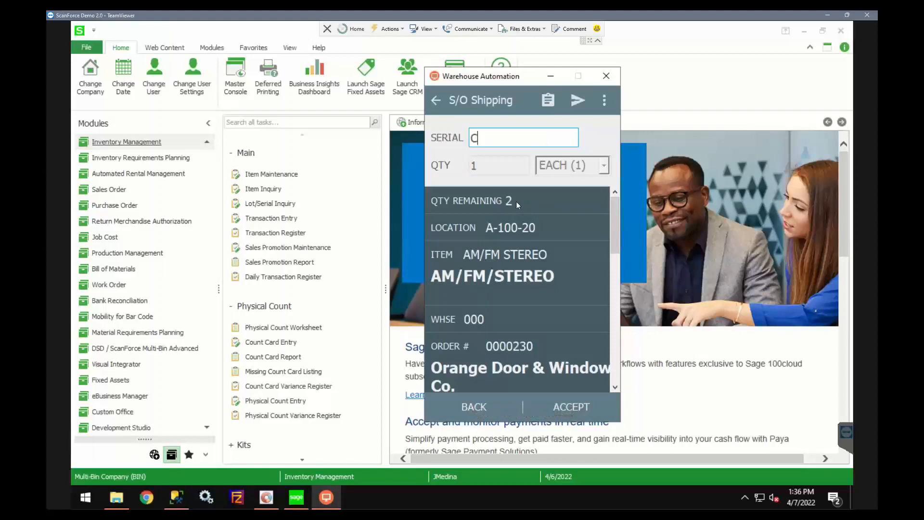
{"action": "key", "text": "Return"}
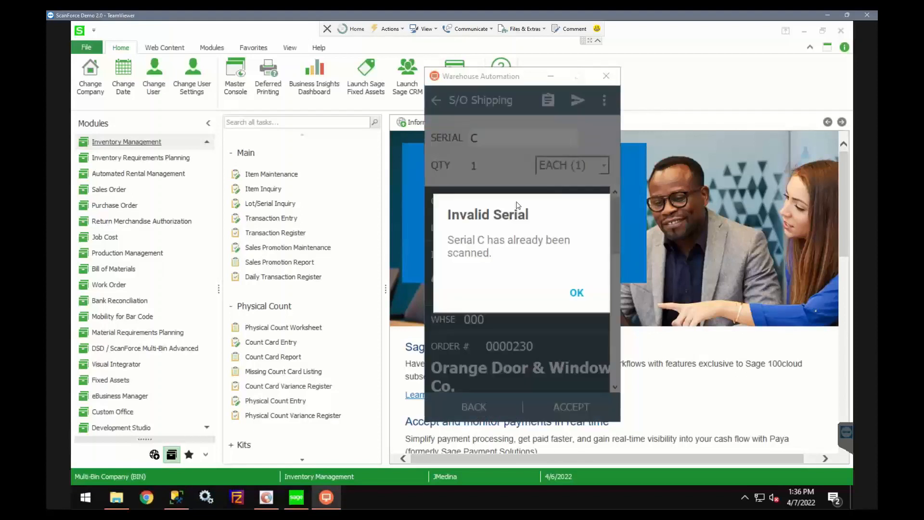
{"action": "left_click", "coordinate": [575, 293]}
- Record serials D and E to complete the AM/FM STEREO pick
{"action": "type", "text": "D"}
{"action": "key", "text": "Return"}
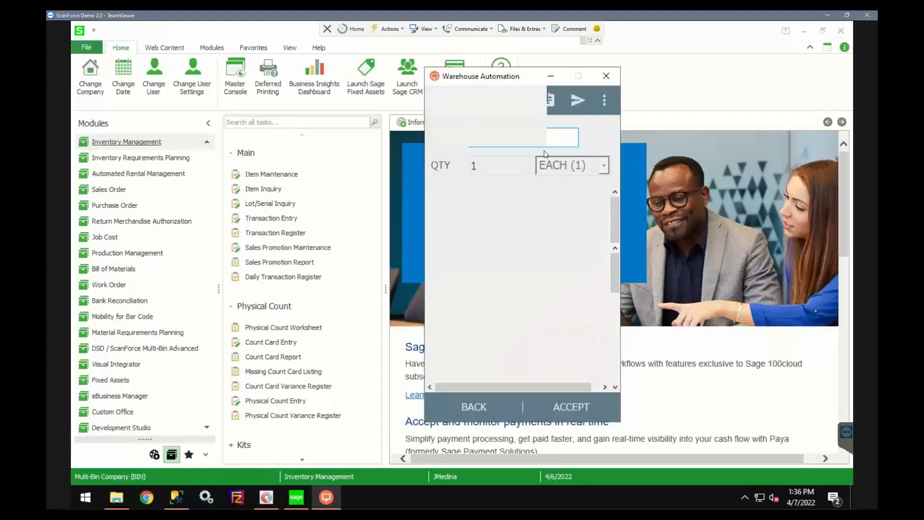
{"action": "type", "text": "E"}
{"action": "key", "text": "Return"}
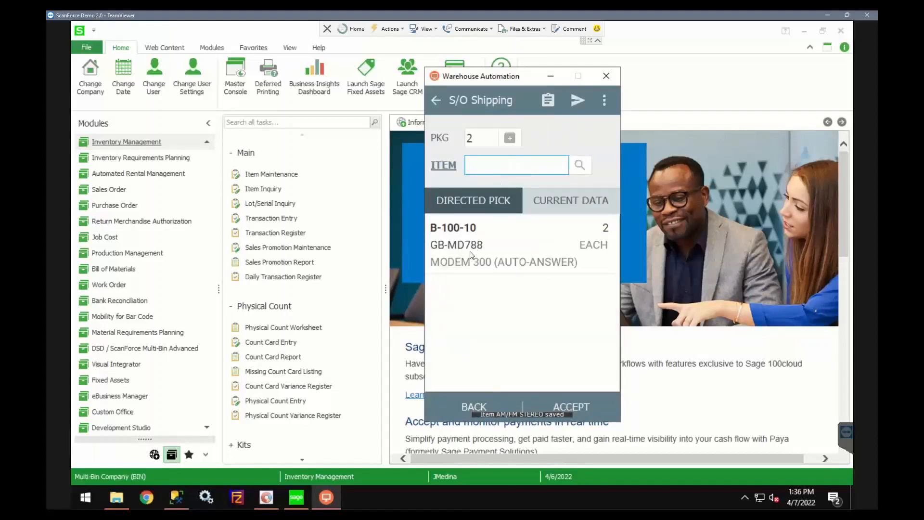
- Select item GB-MD788 from bin B-100-10 and enter a pick quantity of 2
{"action": "left_click", "coordinate": [500, 251]}
{"action": "left_click", "coordinate": [566, 407]}
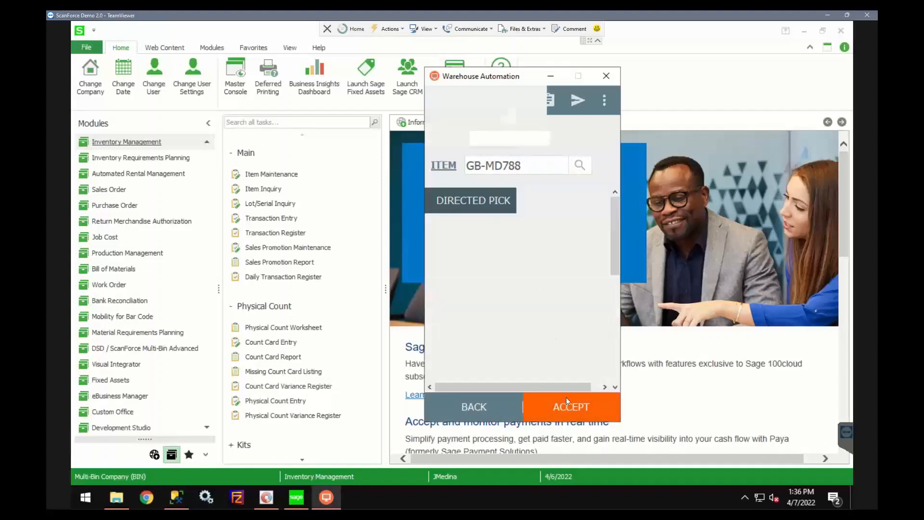
{"action": "left_click", "coordinate": [573, 403]}
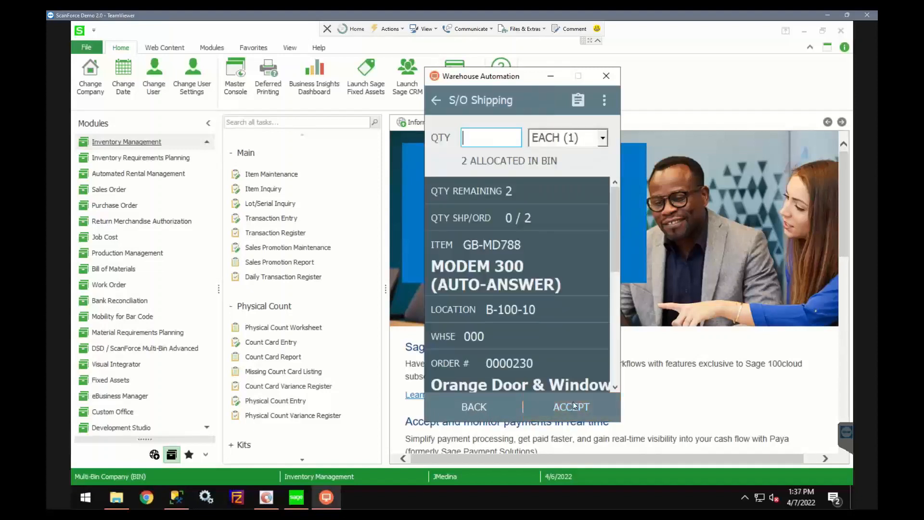
{"action": "type", "text": "2"}
{"action": "left_click", "coordinate": [572, 401]}
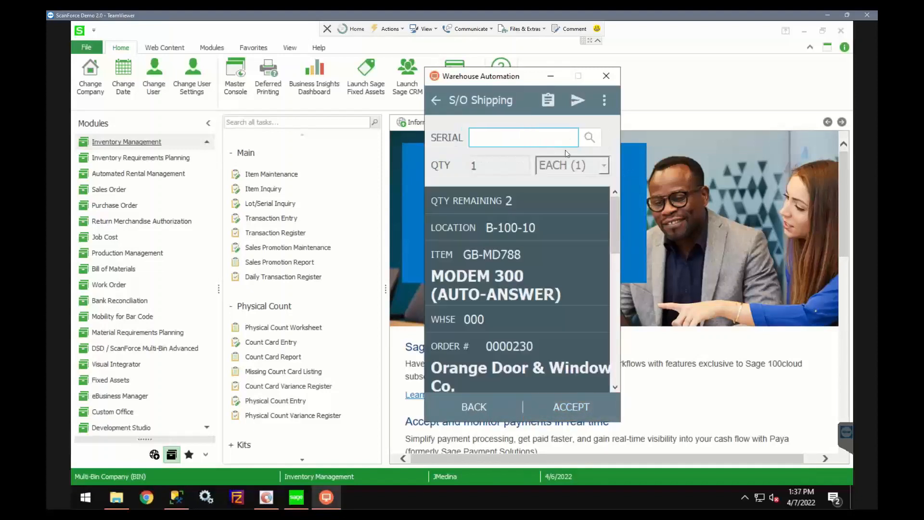
- Look up and record serials 24-977 and 28-275 for item GB-MD788
{"action": "left_click", "coordinate": [588, 138]}
{"action": "left_click", "coordinate": [515, 163]}
{"action": "left_click", "coordinate": [571, 408]}
{"action": "left_click", "coordinate": [573, 398]}
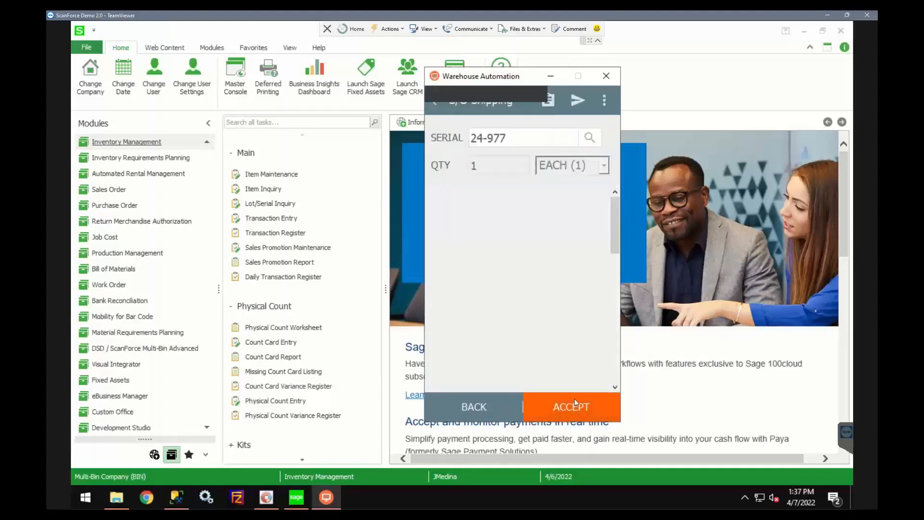
{"action": "left_click", "coordinate": [589, 138]}
{"action": "left_click", "coordinate": [537, 170]}
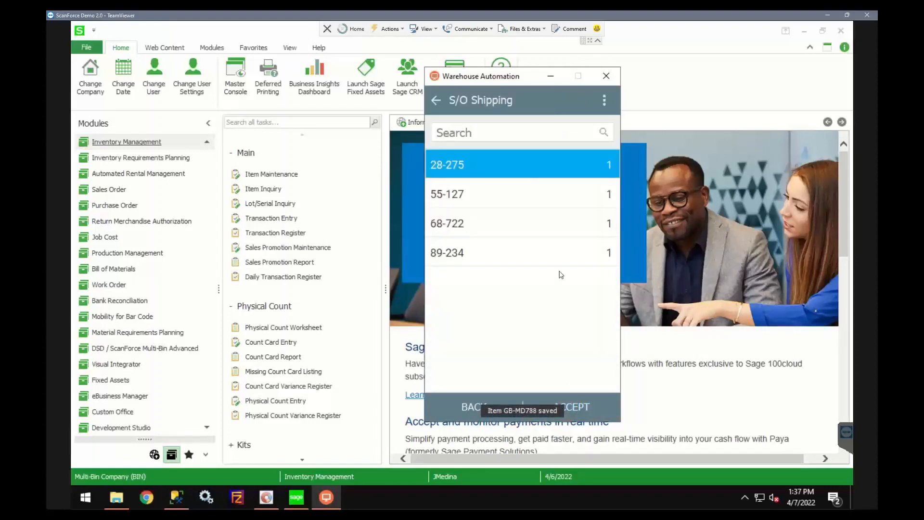
{"action": "left_click", "coordinate": [569, 415]}
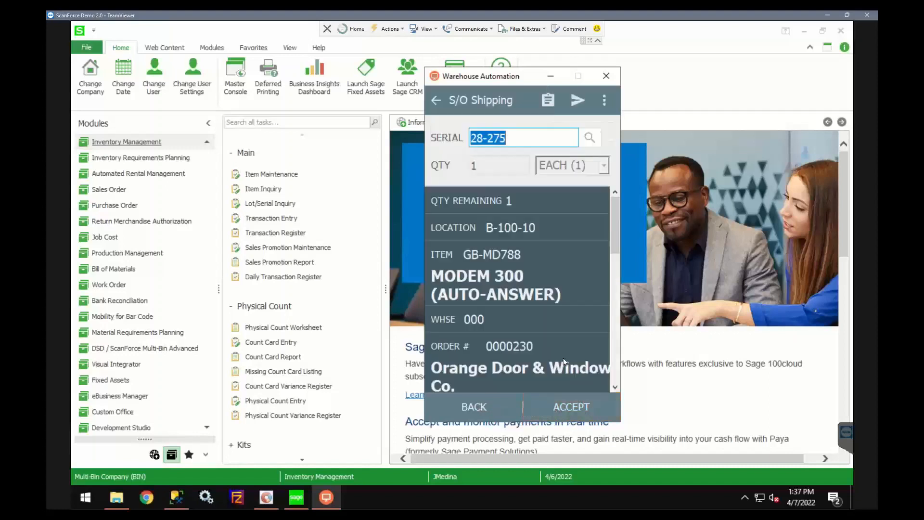
{"action": "left_click", "coordinate": [570, 403]}
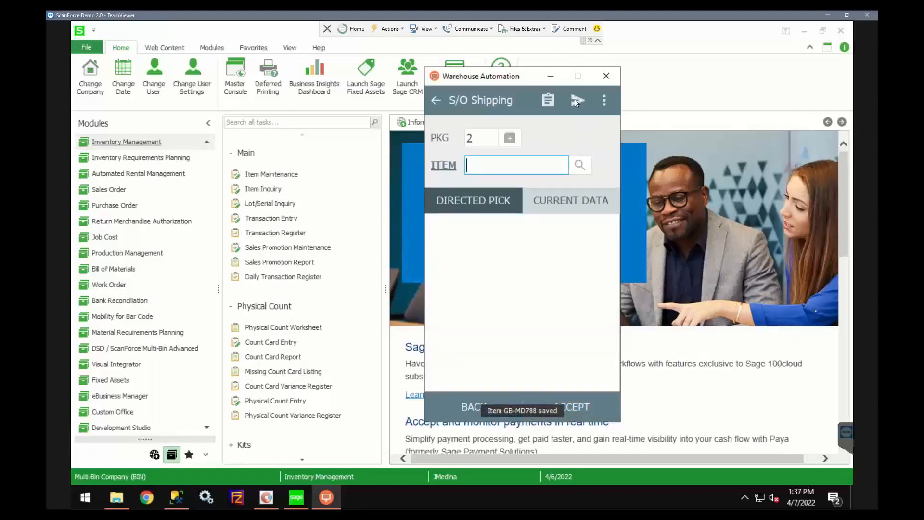
- Send the collected S/O Shipping data and minimize the Warehouse Automation app
{"action": "left_click", "coordinate": [576, 101]}
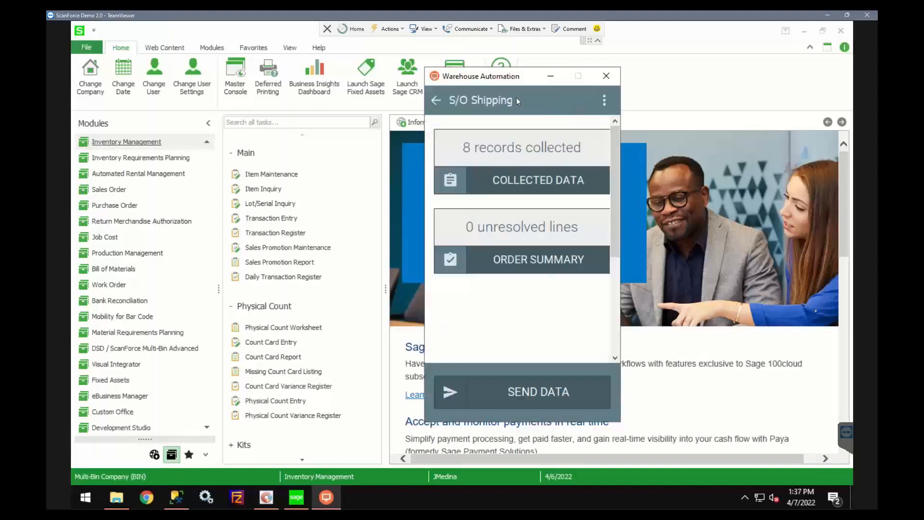
{"action": "left_click", "coordinate": [520, 390]}
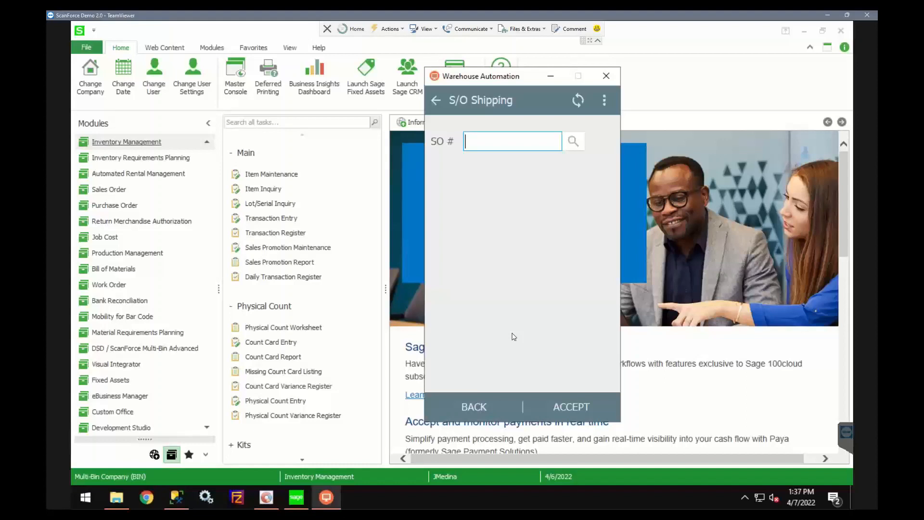
{"action": "left_click", "coordinate": [548, 79]}
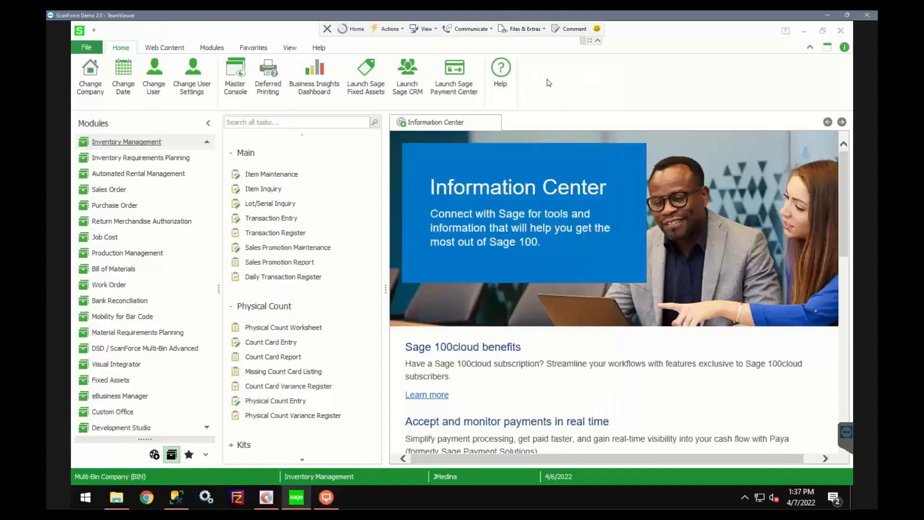
- Switch to the ScanForce transactions console, refresh the SO Shipping list and examine the shipped lines' packages, bins, lot serials and users
{"action": "left_click", "coordinate": [267, 499]}
{"action": "left_click", "coordinate": [121, 89]}
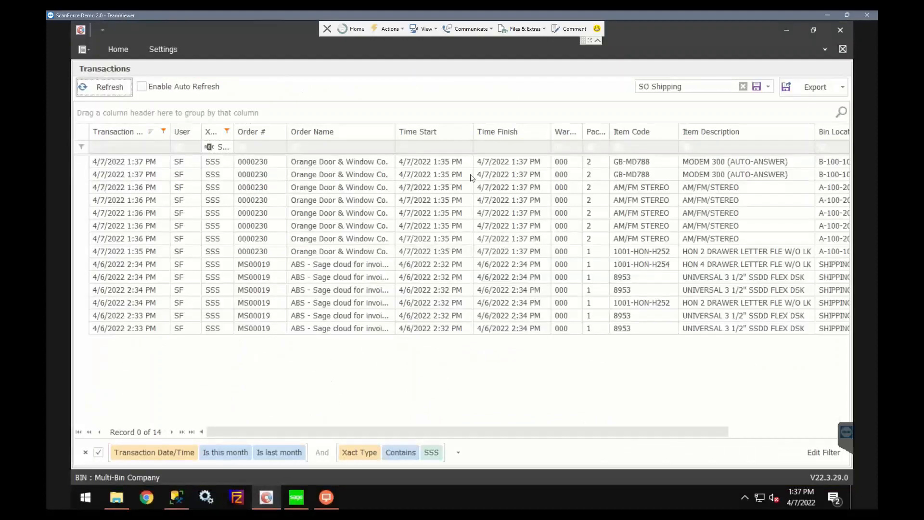
{"action": "left_click_drag", "start_coordinate": [294, 431], "coordinate": [436, 436]}
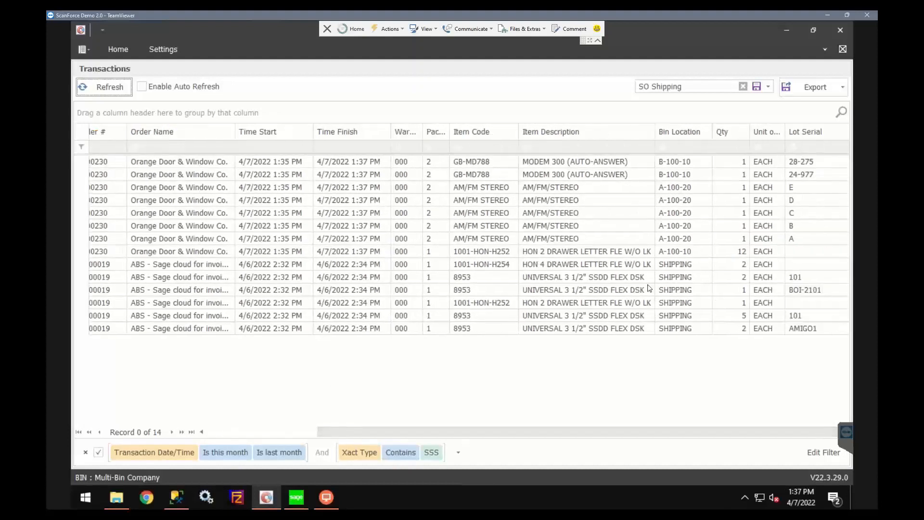
{"action": "left_click", "coordinate": [489, 189]}
{"action": "left_click", "coordinate": [490, 200]}
{"action": "left_click", "coordinate": [491, 214]}
{"action": "left_click", "coordinate": [495, 226]}
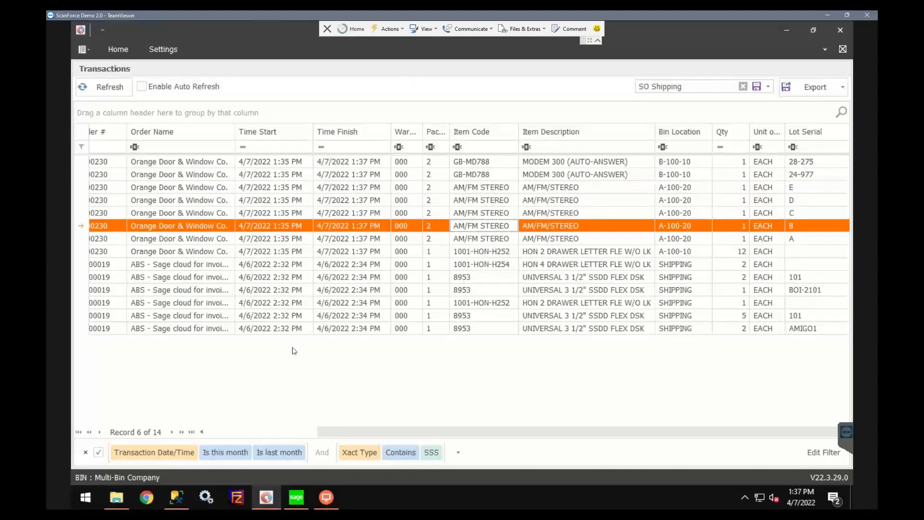
{"action": "left_click_drag", "start_coordinate": [403, 435], "coordinate": [294, 423]}
{"action": "left_click", "coordinate": [170, 227]}
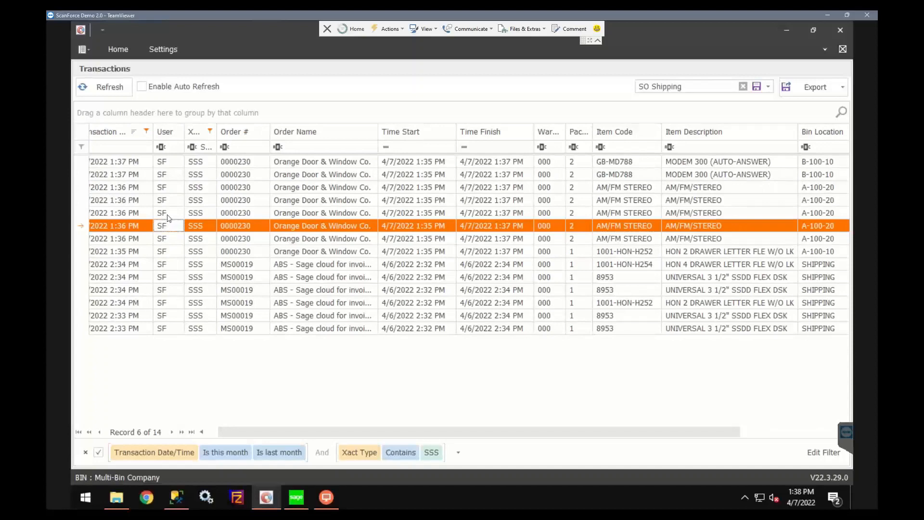
{"action": "left_click", "coordinate": [168, 215]}
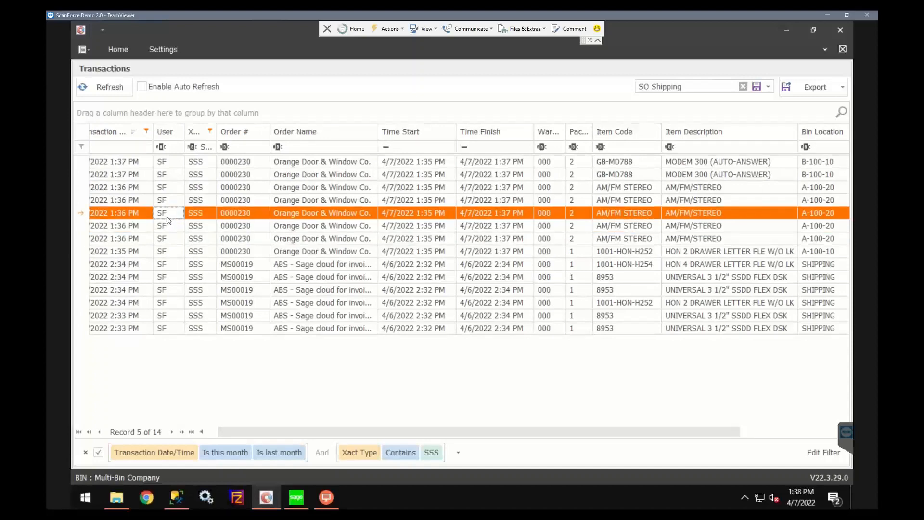
- Examine the transaction times and lot serials of the shipped AM/FM STEREO and GB-MD788 lines in the SO Shipping list
{"action": "left_click", "coordinate": [143, 234]}
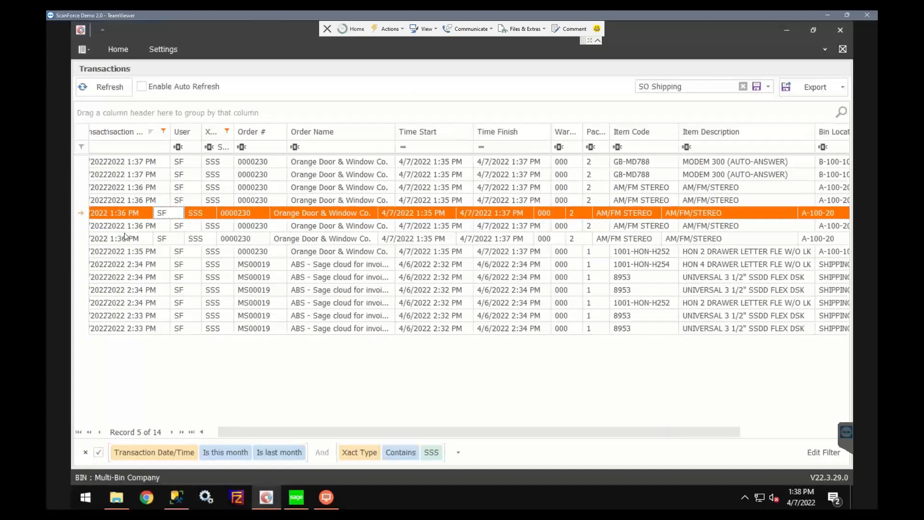
{"action": "left_click", "coordinate": [145, 213]}
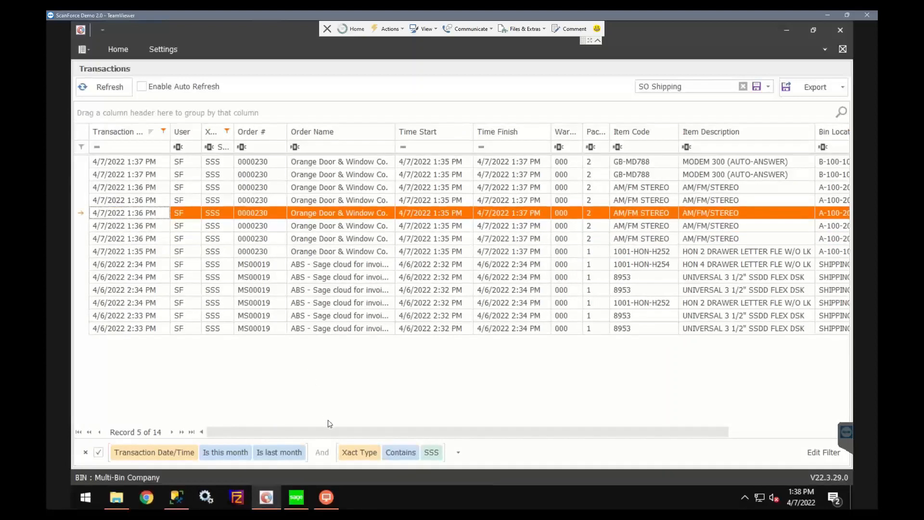
{"action": "left_click_drag", "start_coordinate": [358, 434], "coordinate": [469, 433]}
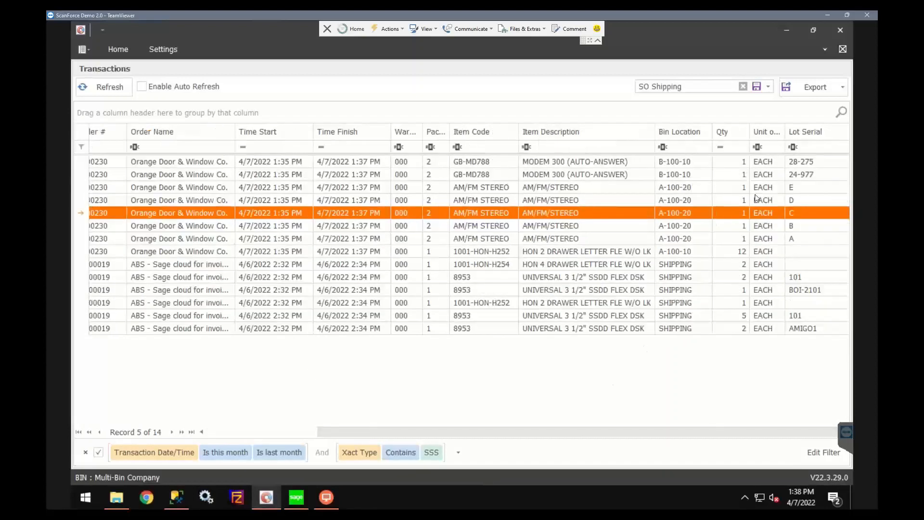
{"action": "left_click", "coordinate": [802, 237]}
{"action": "left_click", "coordinate": [802, 212]}
{"action": "left_click", "coordinate": [802, 200]}
{"action": "left_click", "coordinate": [802, 188]}
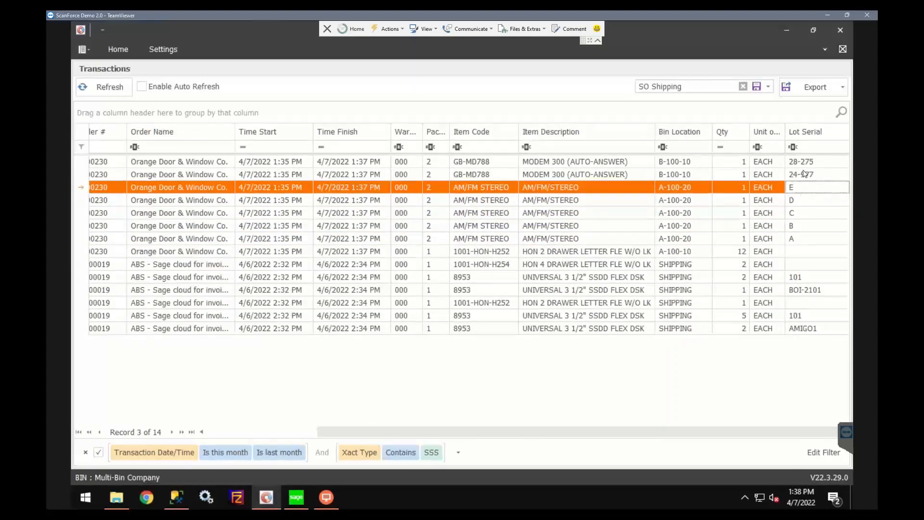
{"action": "left_click", "coordinate": [805, 173]}
{"action": "left_click", "coordinate": [807, 163]}
{"action": "left_click", "coordinate": [805, 175]}
{"action": "left_click", "coordinate": [804, 200]}
{"action": "left_click", "coordinate": [805, 214]}
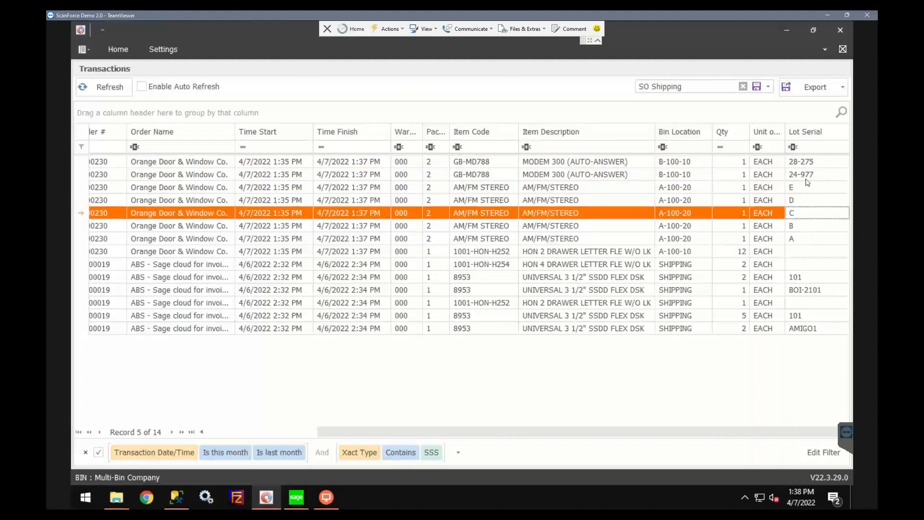
- Filter the SO Shipping transactions by lot serial C and check the matching line's package number
{"action": "left_click", "coordinate": [813, 150]}
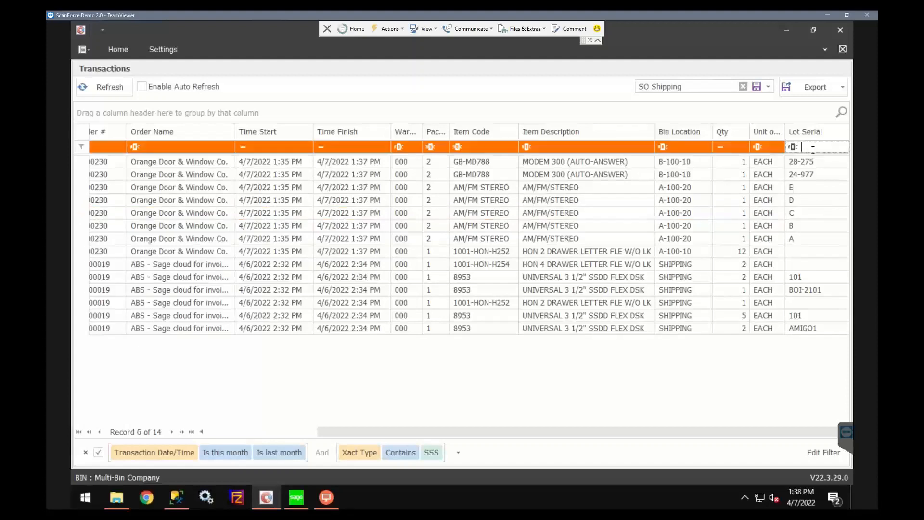
{"action": "type", "text": "C"}
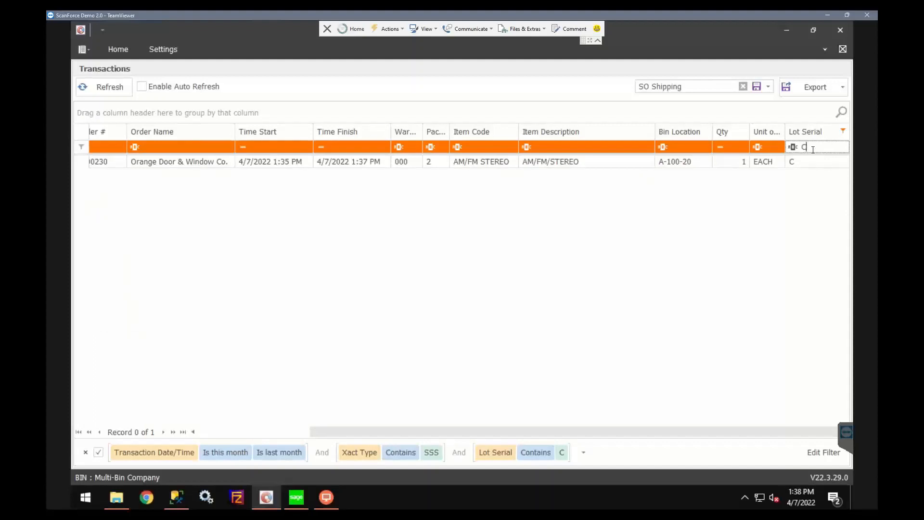
{"action": "left_click", "coordinate": [436, 164]}
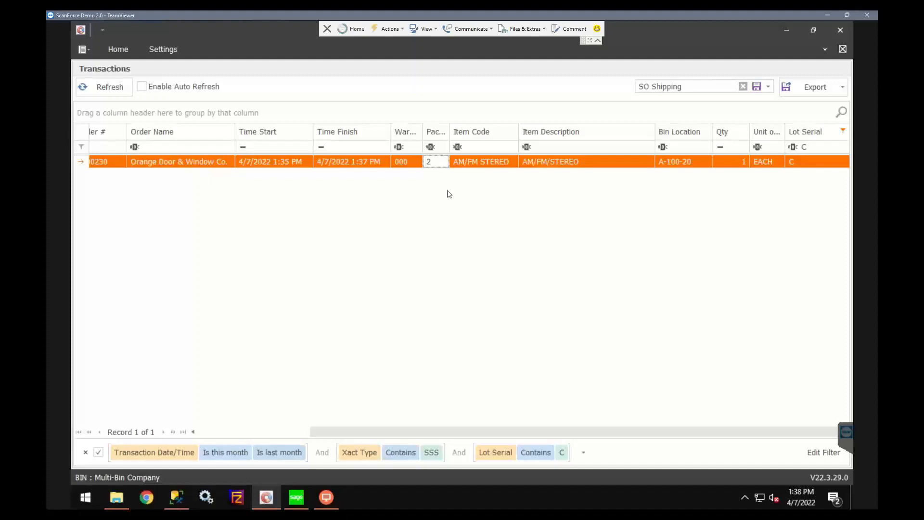
{"action": "left_click", "coordinate": [786, 30]}
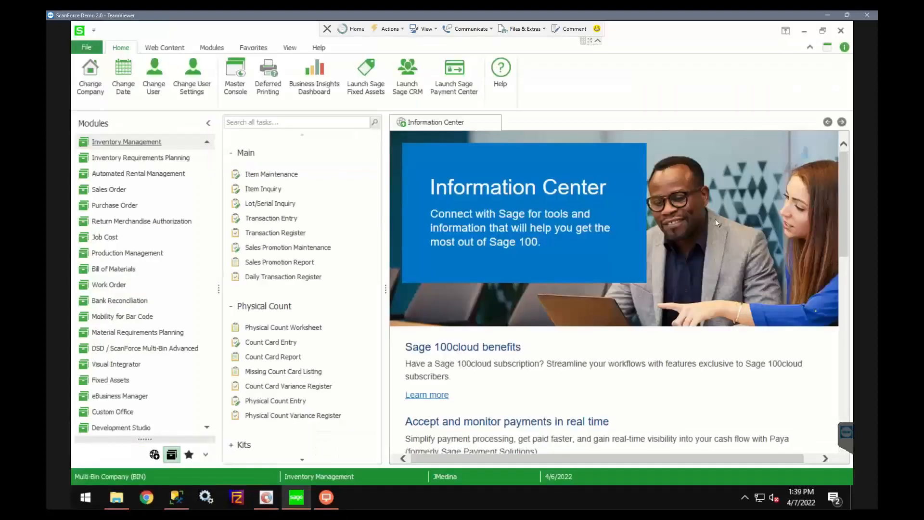
- Switch to the Warehouse Automation app, leave S/O Shipping and open Physical Count from the inventory transactions
{"action": "left_click", "coordinate": [327, 497]}
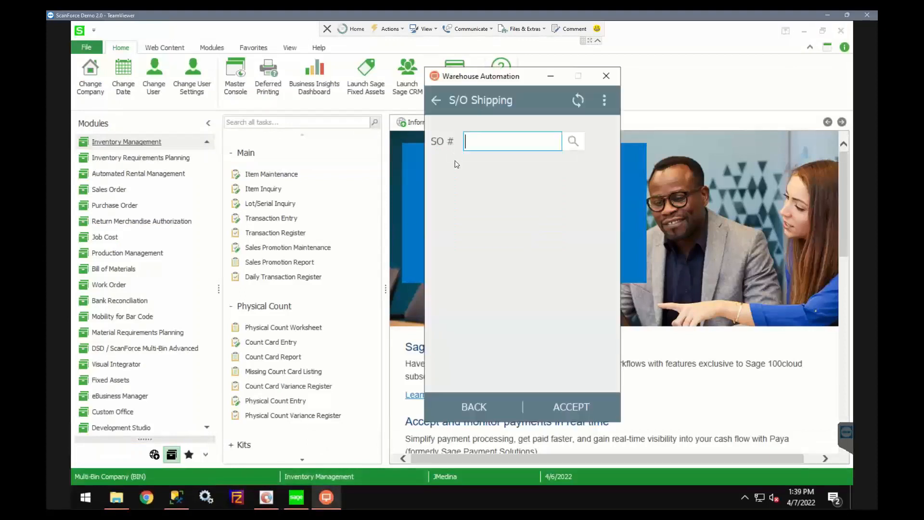
{"action": "left_click", "coordinate": [436, 101]}
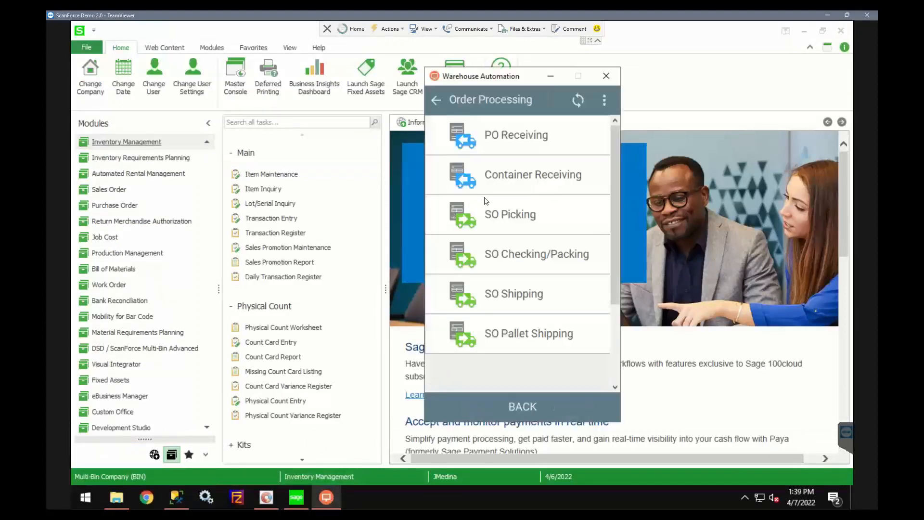
{"action": "left_click", "coordinate": [430, 101]}
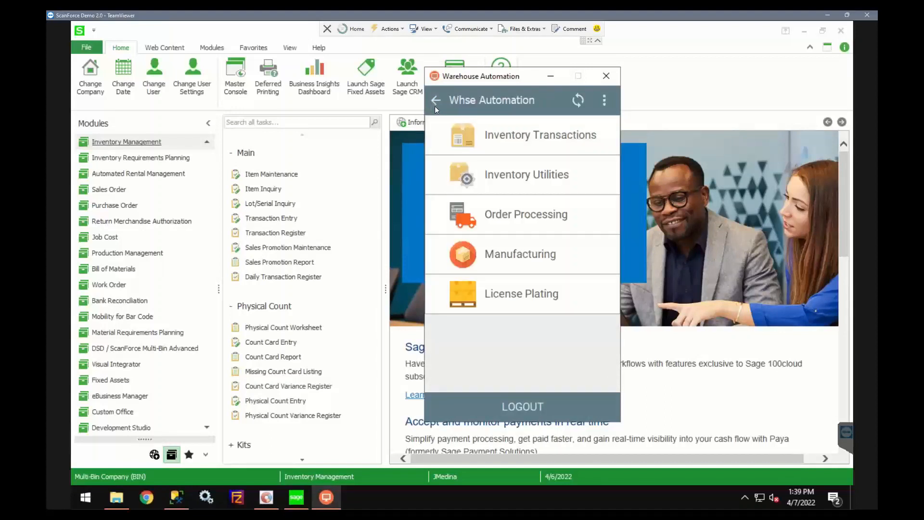
{"action": "left_click", "coordinate": [495, 139]}
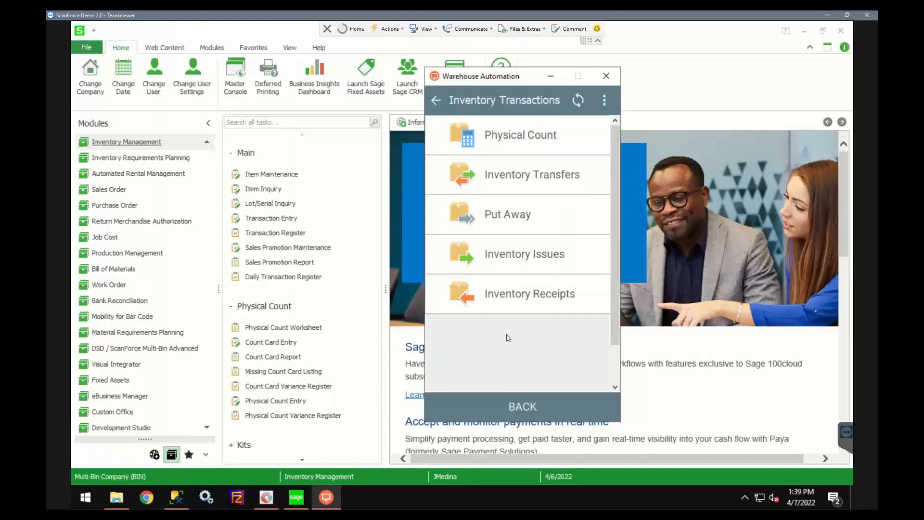
{"action": "left_click", "coordinate": [512, 140]}
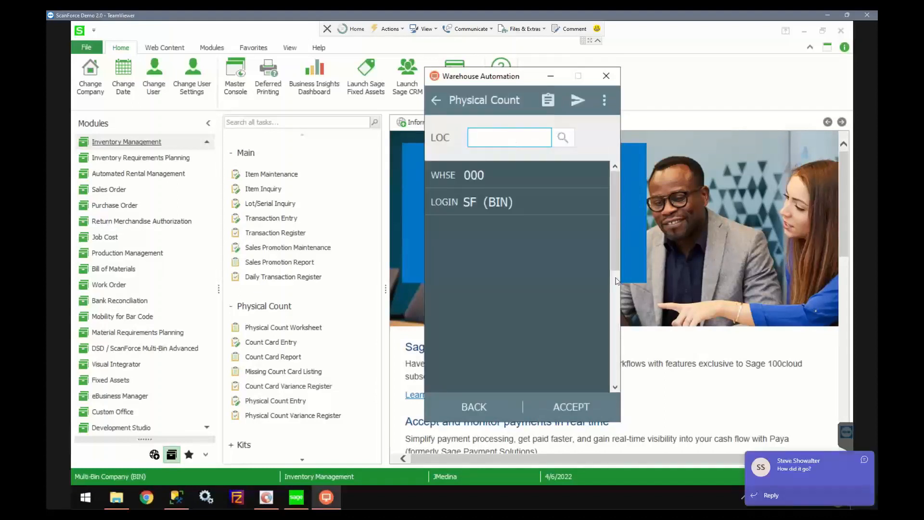
{"action": "left_click", "coordinate": [864, 459]}
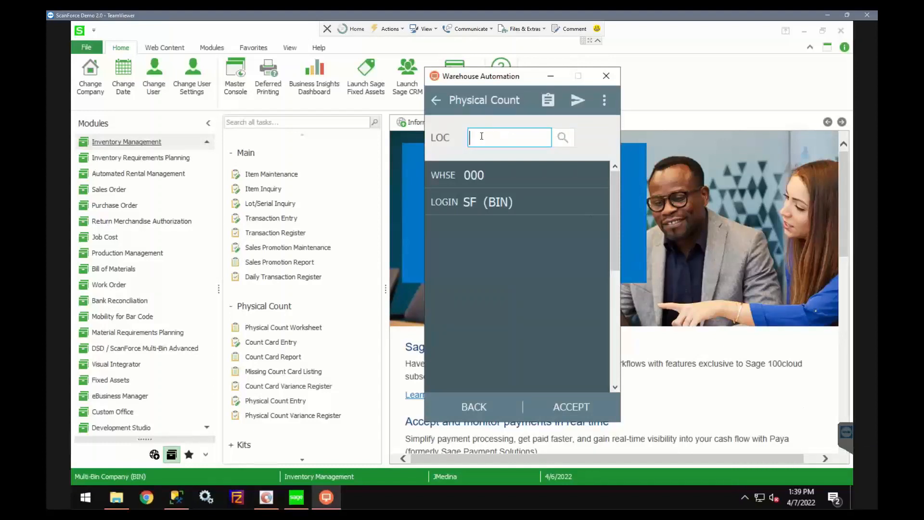
- Record a physical count of 6 EACH for item 6655 at location A-100-10
{"action": "type", "text": "A-100-1"}
{"action": "key", "text": "Return"}
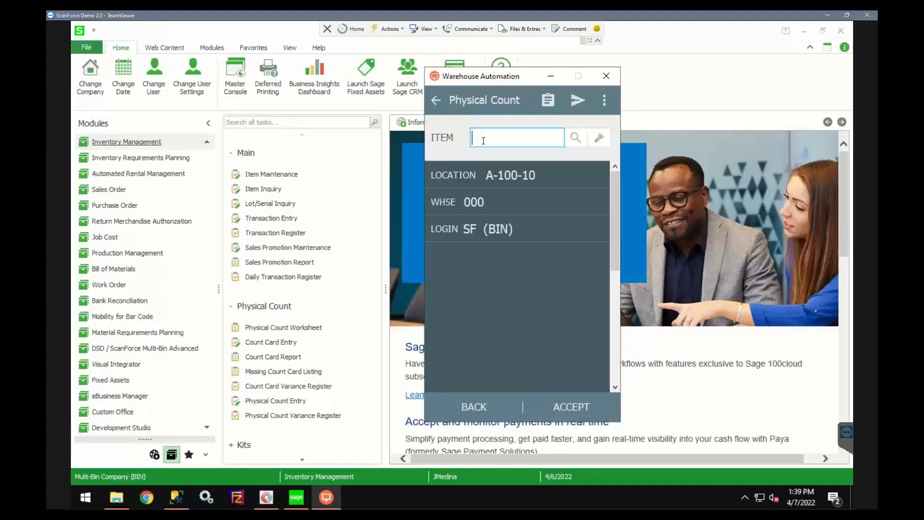
{"action": "type", "text": "6655"}
{"action": "key", "text": "Return"}
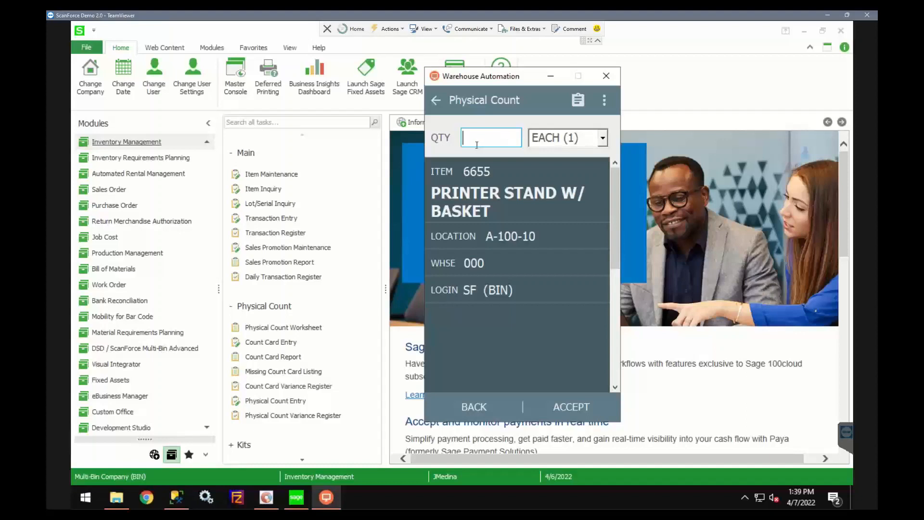
{"action": "type", "text": "6"}
{"action": "key", "text": "Return"}
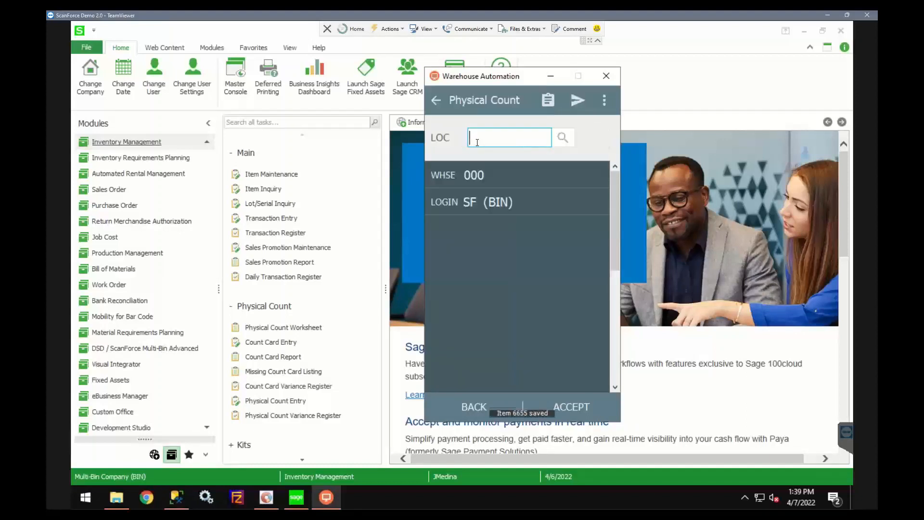
- Record a second count at location A-100-10 by entering item code 8675309 with a quantity of 2 in CASE (48)
{"action": "type", "text": "A-100"}
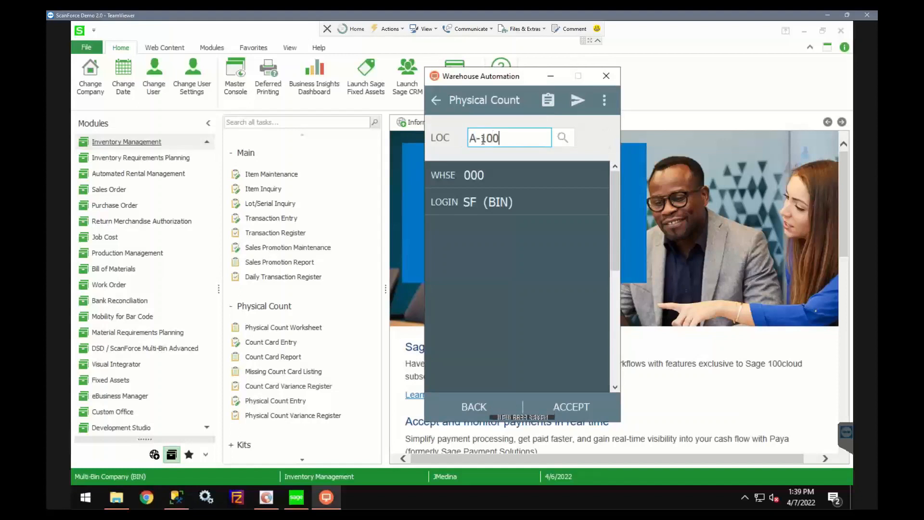
{"action": "type", "text": "-10"}
{"action": "key", "text": "Return"}
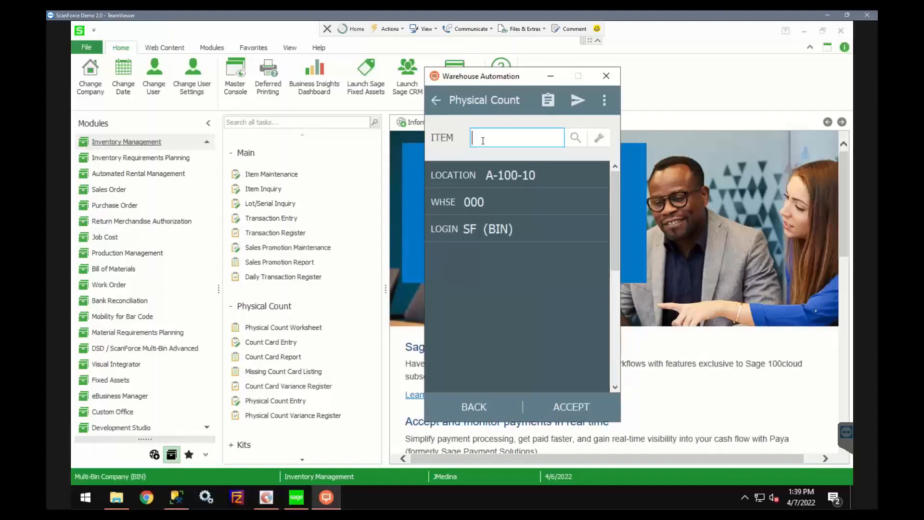
{"action": "type", "text": "8675309"}
{"action": "left_click", "coordinate": [567, 400]}
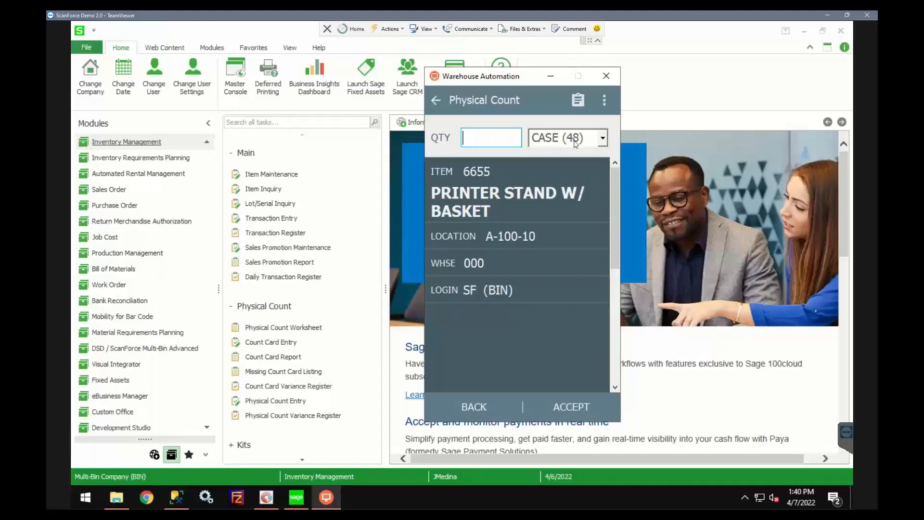
{"action": "type", "text": "2"}
{"action": "left_click", "coordinate": [573, 402]}
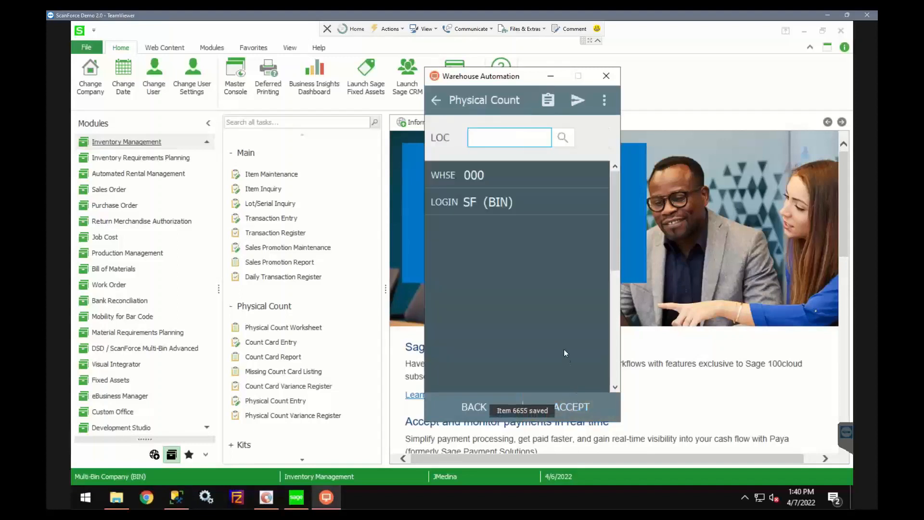
- Send the collected Physical Count data and move the Warehouse Automation window aside
{"action": "left_click", "coordinate": [575, 107]}
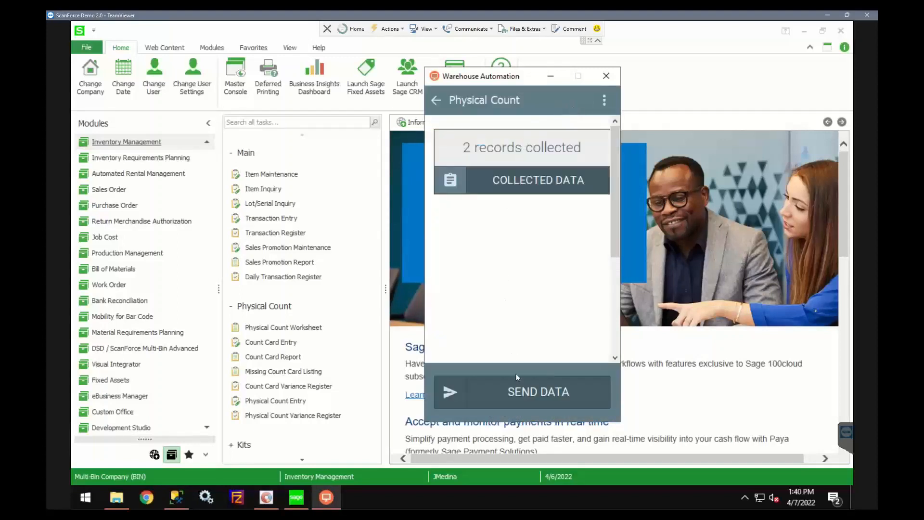
{"action": "left_click", "coordinate": [521, 398]}
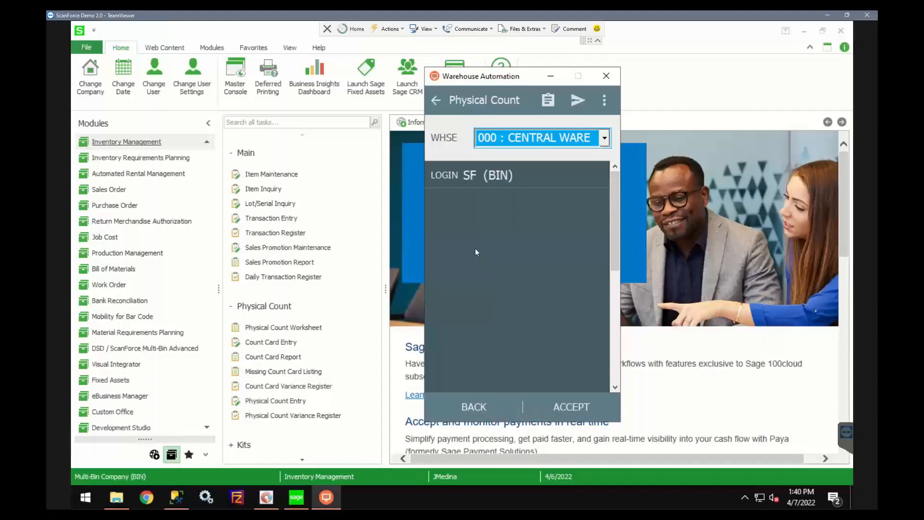
{"action": "left_click_drag", "start_coordinate": [476, 76], "coordinate": [612, 76]}
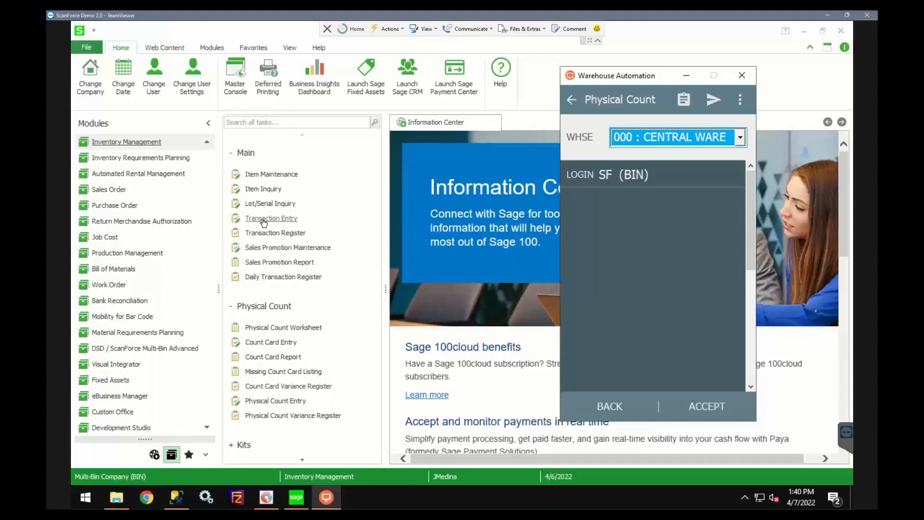
- Switch to Sage 100, open Physical Count Entry for warehouse 000 and check its count lines
{"action": "left_click", "coordinate": [283, 401]}
{"action": "left_click", "coordinate": [283, 401]}
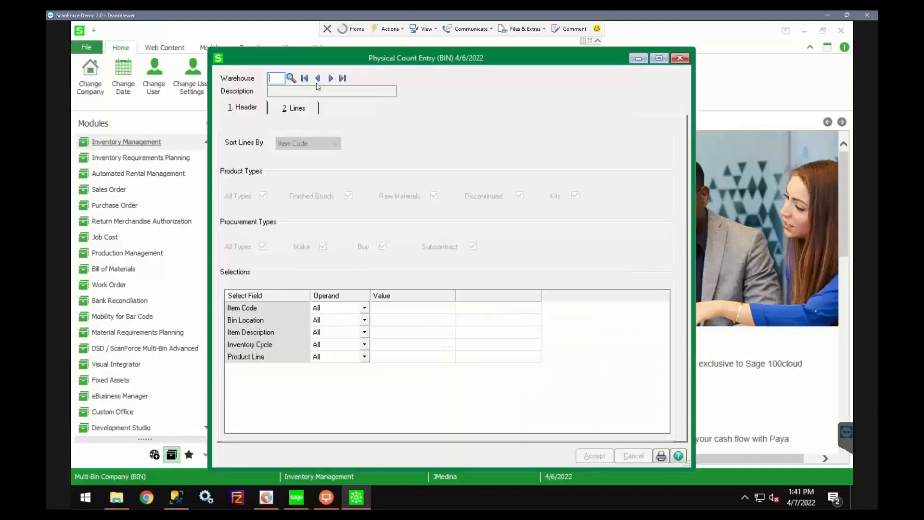
{"action": "left_click", "coordinate": [331, 78]}
{"action": "left_click", "coordinate": [284, 108]}
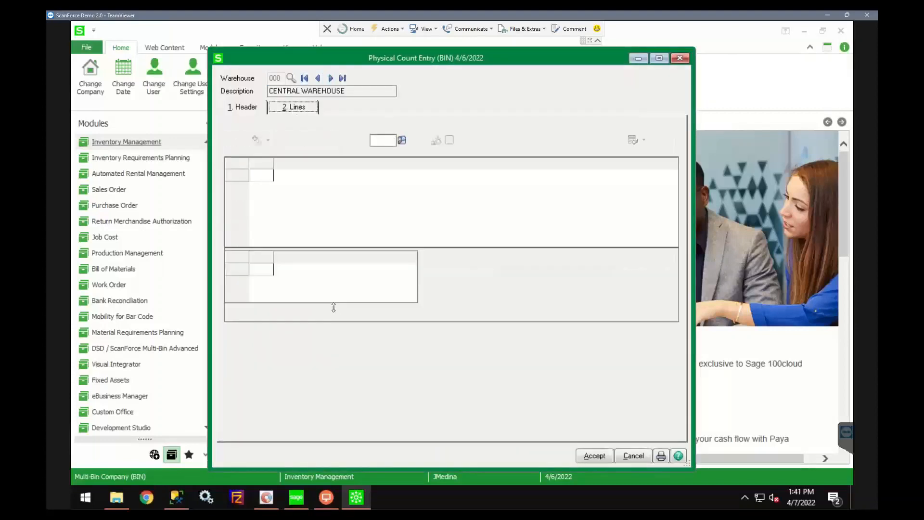
{"action": "left_click", "coordinate": [563, 177]}
{"action": "left_click", "coordinate": [613, 175]}
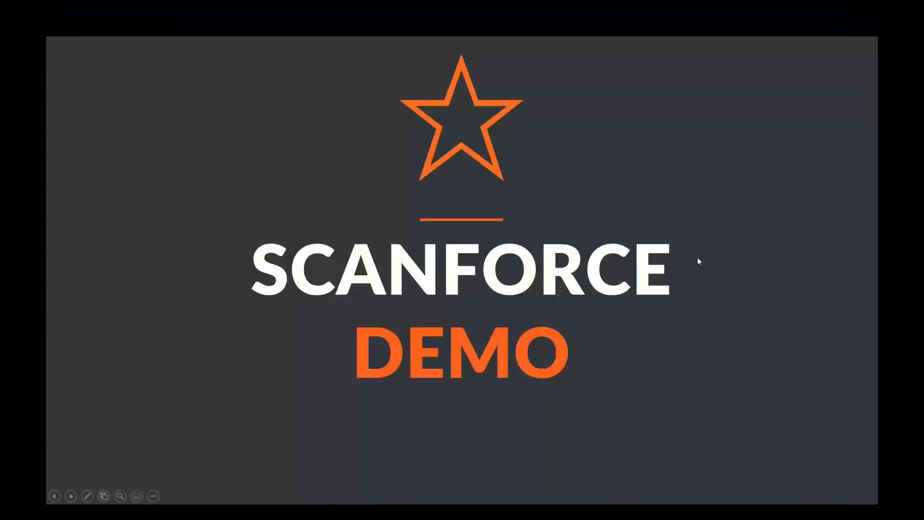
{"action": "left_click", "coordinate": [698, 258]}
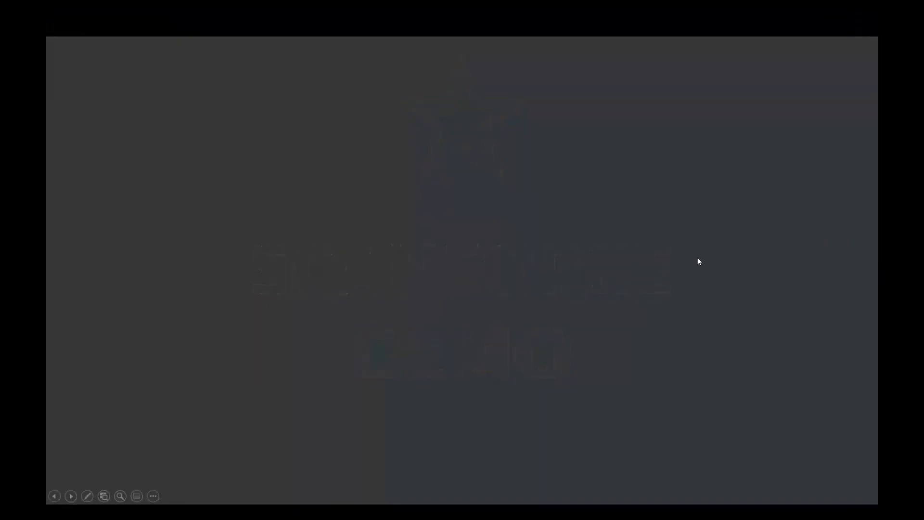